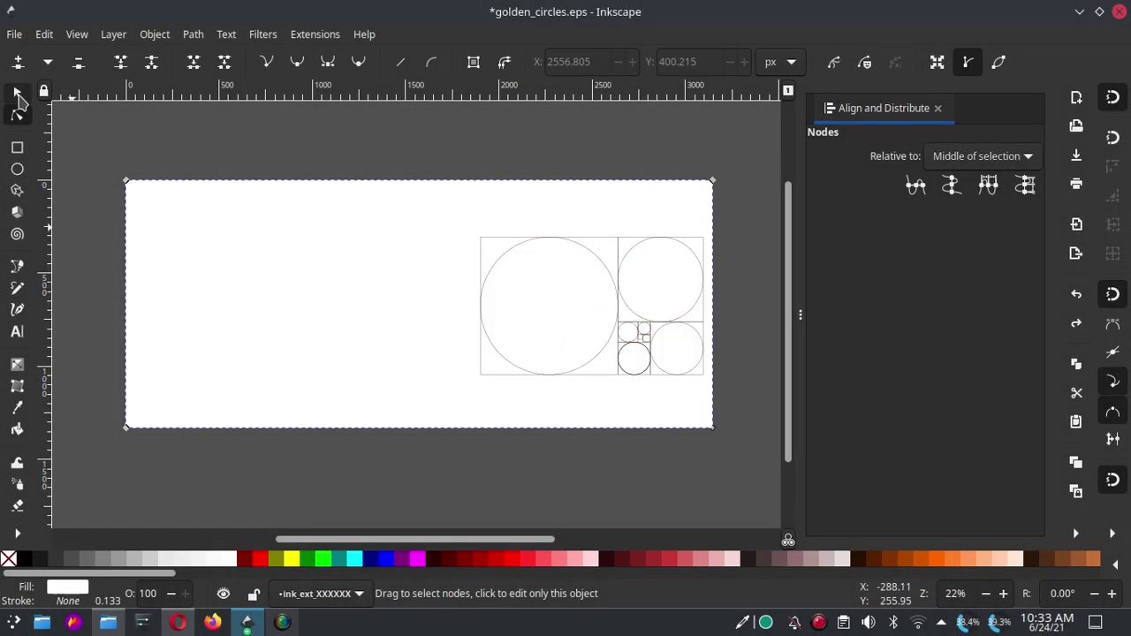
- Duplicate the small circle from the golden-ratio diagram and move the copy into the empty left area
{"action": "left_click", "coordinate": [18, 94]}
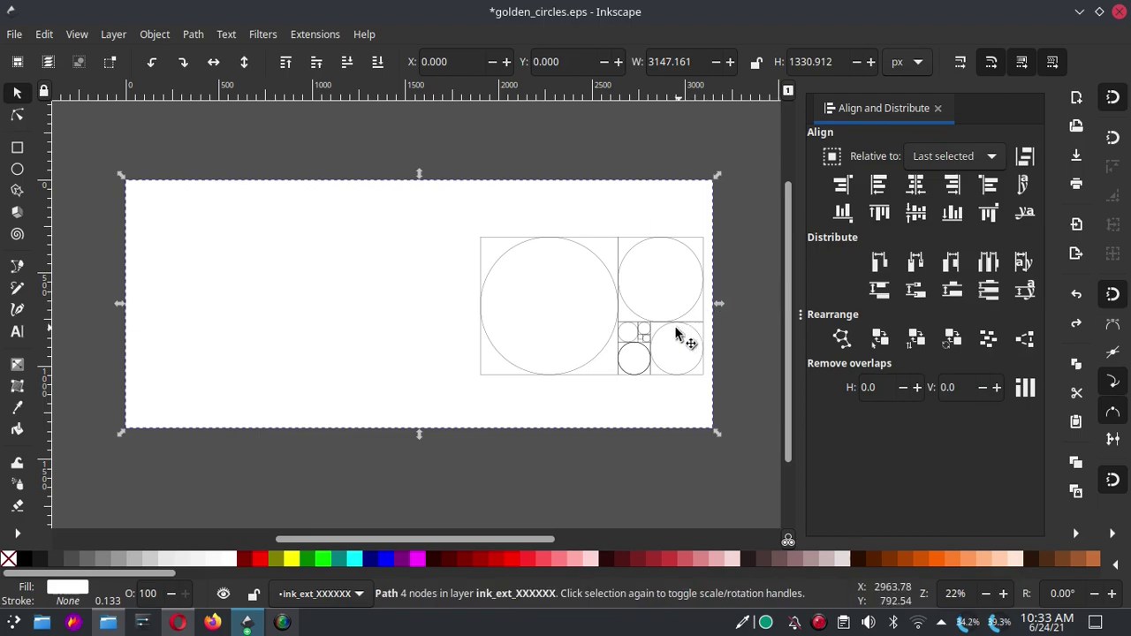
{"action": "left_click", "coordinate": [651, 357]}
{"action": "right_click", "coordinate": [651, 358]}
{"action": "key", "text": "Escape"}
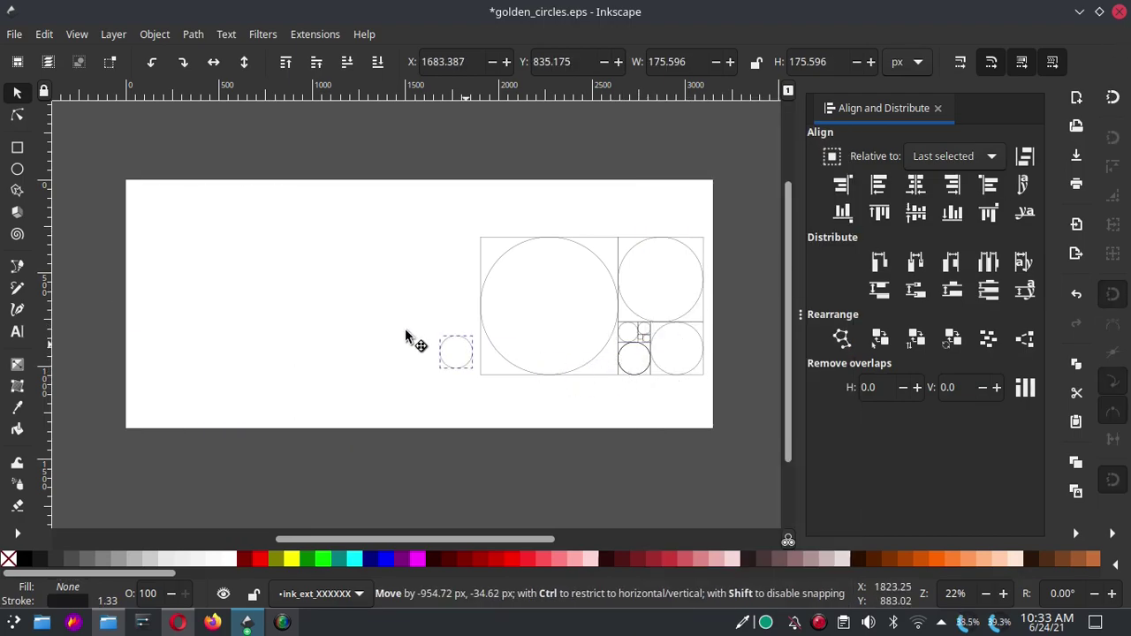
{"action": "left_click_drag", "start_coordinate": [648, 352], "coordinate": [351, 264]}
- Duplicate the larger upper-right circle, move it left beside the small copy, and select both copies
{"action": "left_click", "coordinate": [681, 256]}
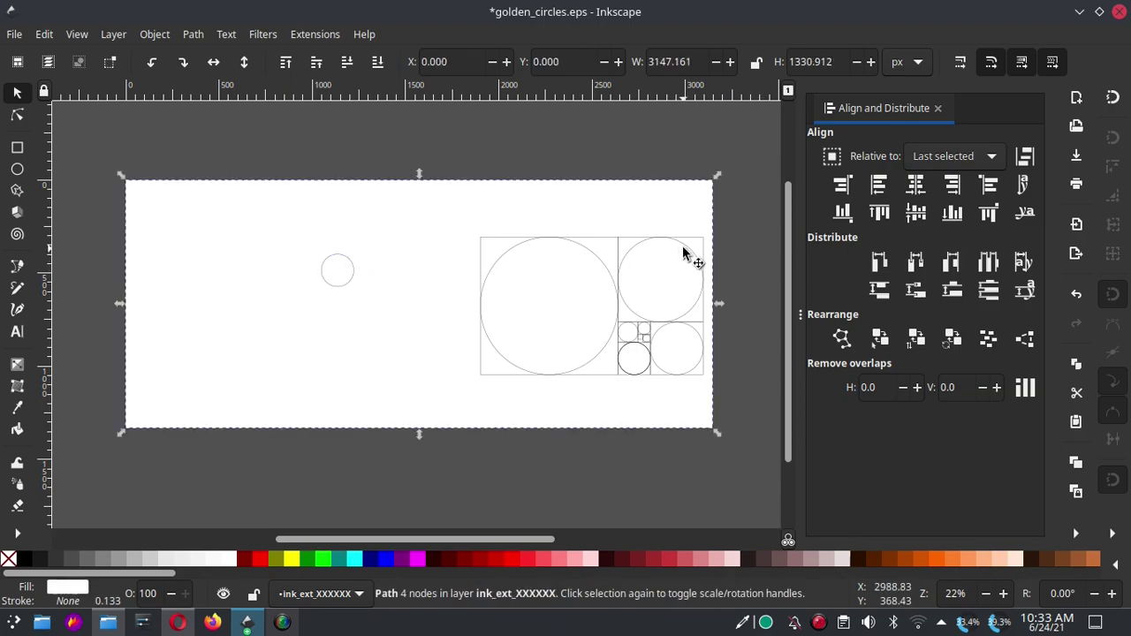
{"action": "right_click", "coordinate": [687, 253]}
{"action": "key", "text": "Escape"}
{"action": "left_click_drag", "start_coordinate": [698, 259], "coordinate": [341, 321]}
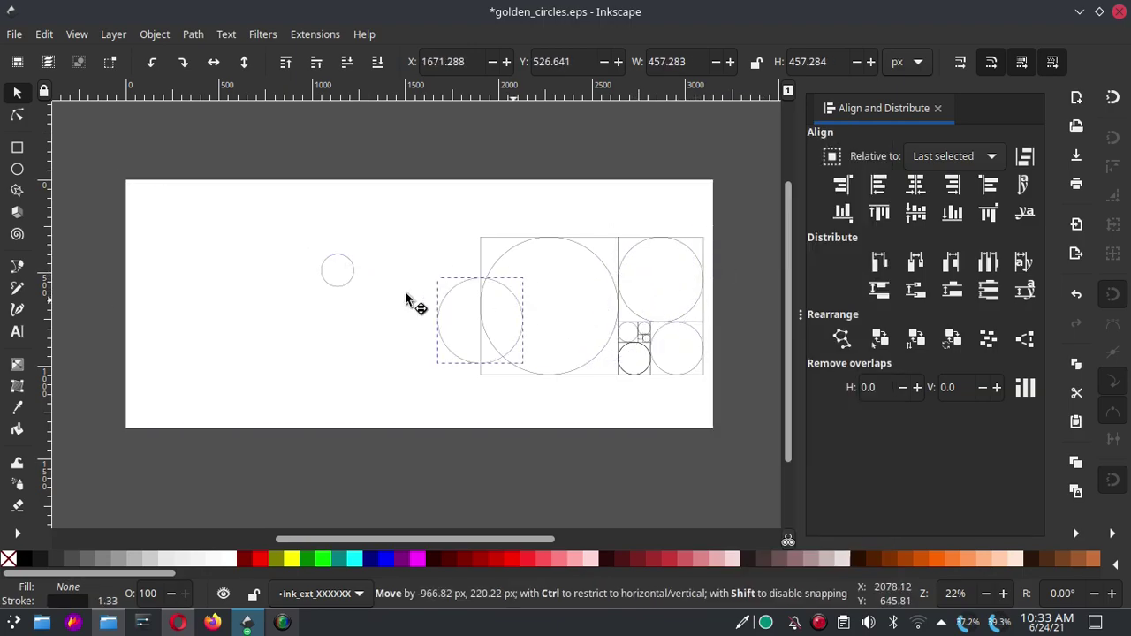
{"action": "left_click", "coordinate": [417, 133]}
{"action": "left_click_drag", "start_coordinate": [417, 140], "coordinate": [202, 497]}
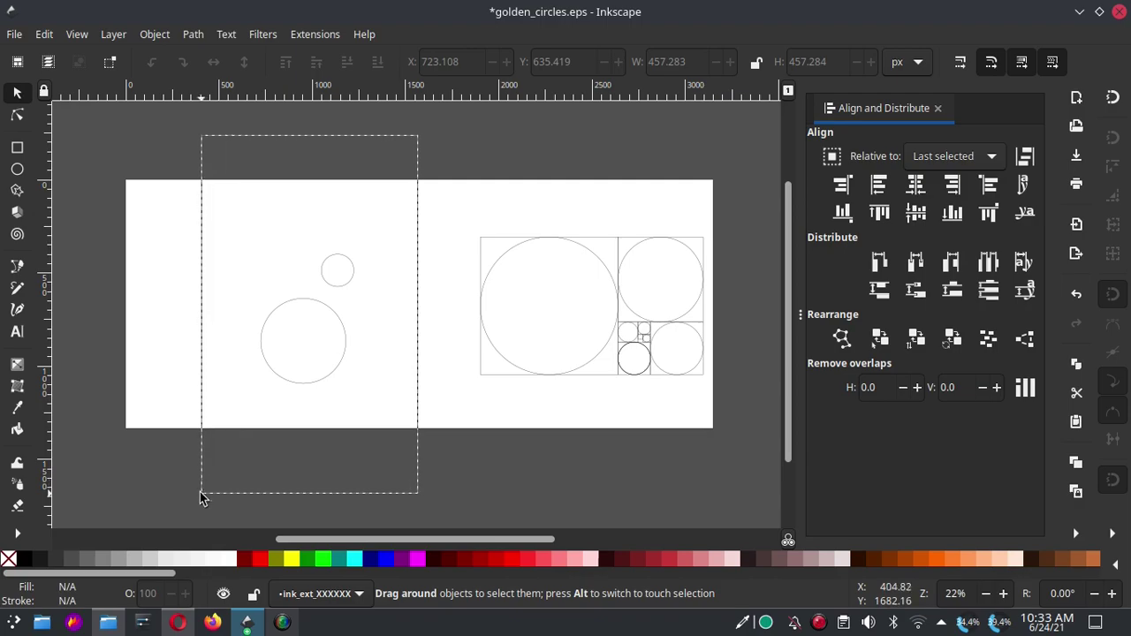
- Align the two copied circles on their right edges and move them up and to the right
{"action": "left_click", "coordinate": [271, 194]}
{"action": "scroll", "coordinate": [311, 345], "scroll_direction": "up", "scroll_amount": 2, "text": "ctrl"}
{"action": "left_click", "coordinate": [372, 275]}
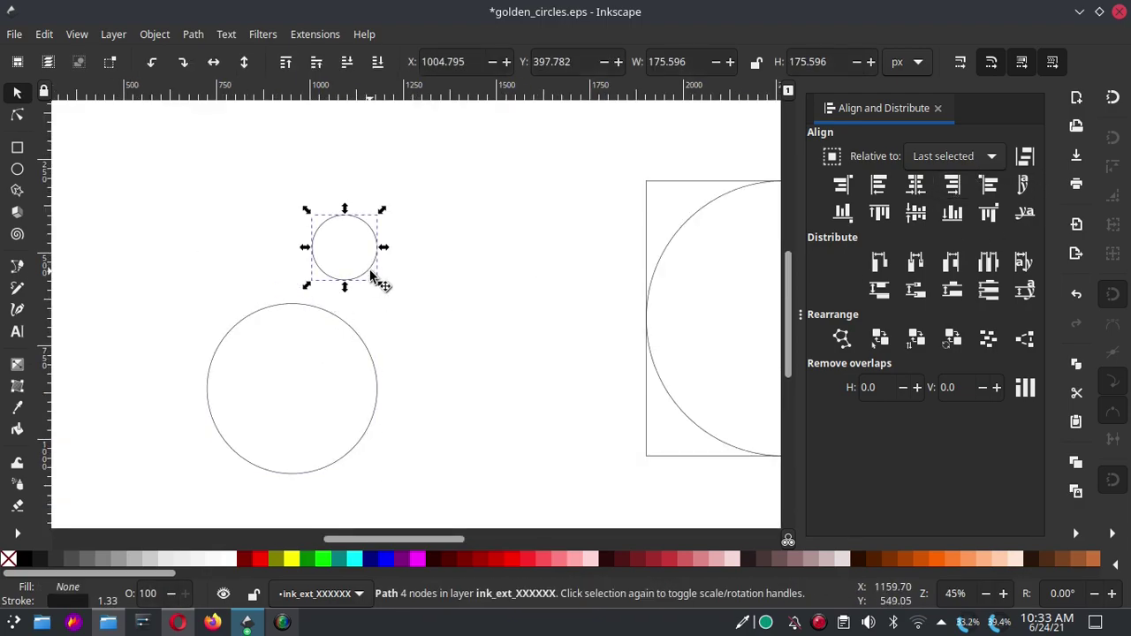
{"action": "scroll", "coordinate": [430, 291], "scroll_direction": "down", "scroll_amount": 2, "text": "ctrl"}
{"action": "scroll", "coordinate": [416, 305], "scroll_direction": "up", "scroll_amount": 1, "text": "ctrl"}
{"action": "left_click", "coordinate": [397, 319], "text": "shift"}
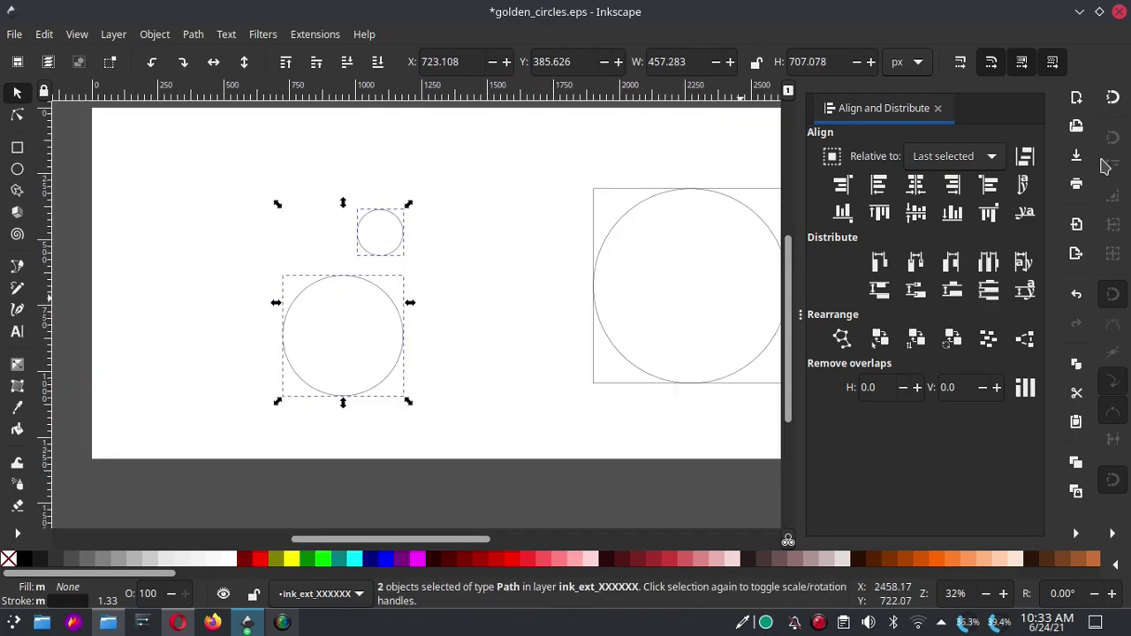
{"action": "scroll", "coordinate": [571, 283], "scroll_direction": "down", "scroll_amount": 2, "text": "ctrl"}
{"action": "left_click", "coordinate": [550, 160]}
{"action": "left_click_drag", "start_coordinate": [556, 154], "coordinate": [422, 372]}
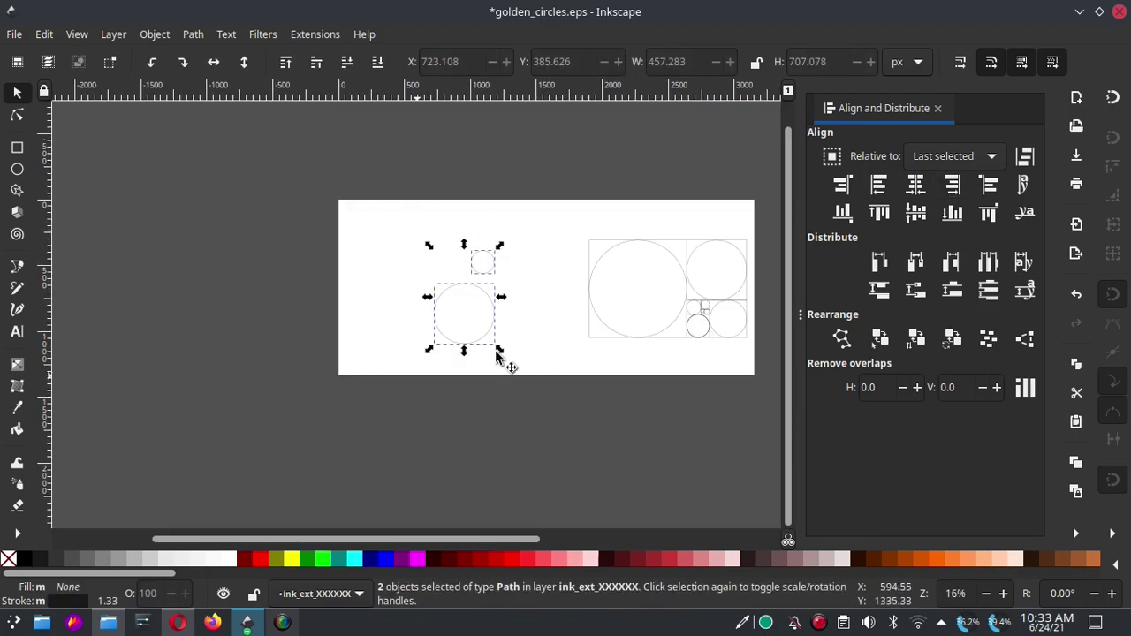
{"action": "scroll", "coordinate": [508, 358], "scroll_direction": "up", "scroll_amount": 1, "text": "ctrl"}
{"action": "left_click_drag", "start_coordinate": [483, 309], "coordinate": [516, 286]}
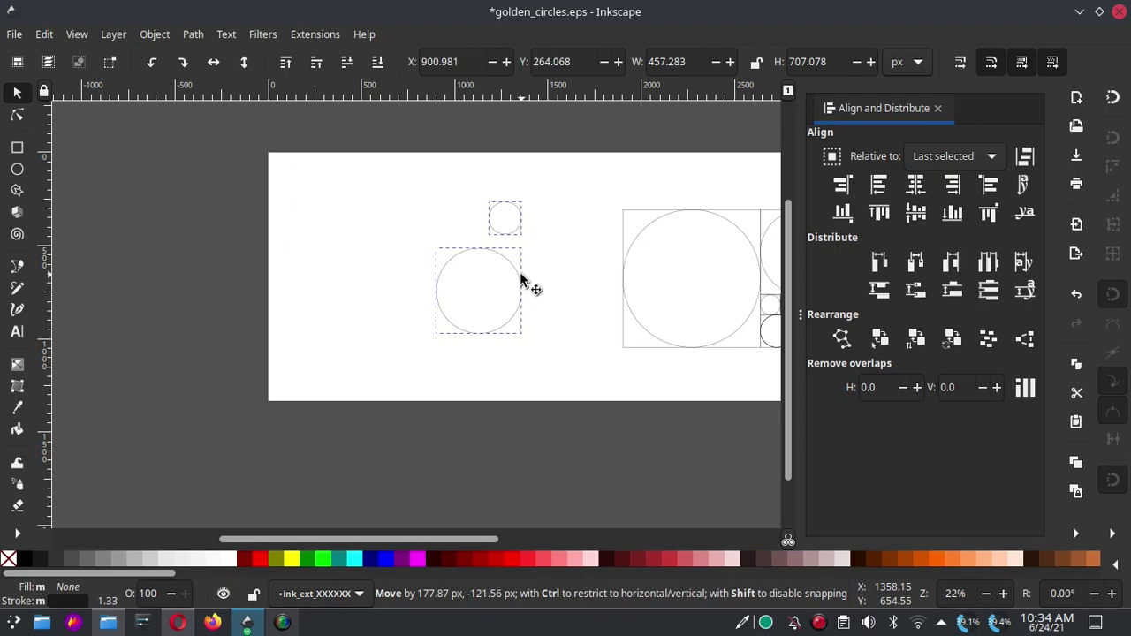
- Group the two copied circles and duplicate that group
{"action": "left_click", "coordinate": [549, 171]}
{"action": "left_click_drag", "start_coordinate": [580, 131], "coordinate": [377, 404]}
{"action": "right_click", "coordinate": [516, 121]}
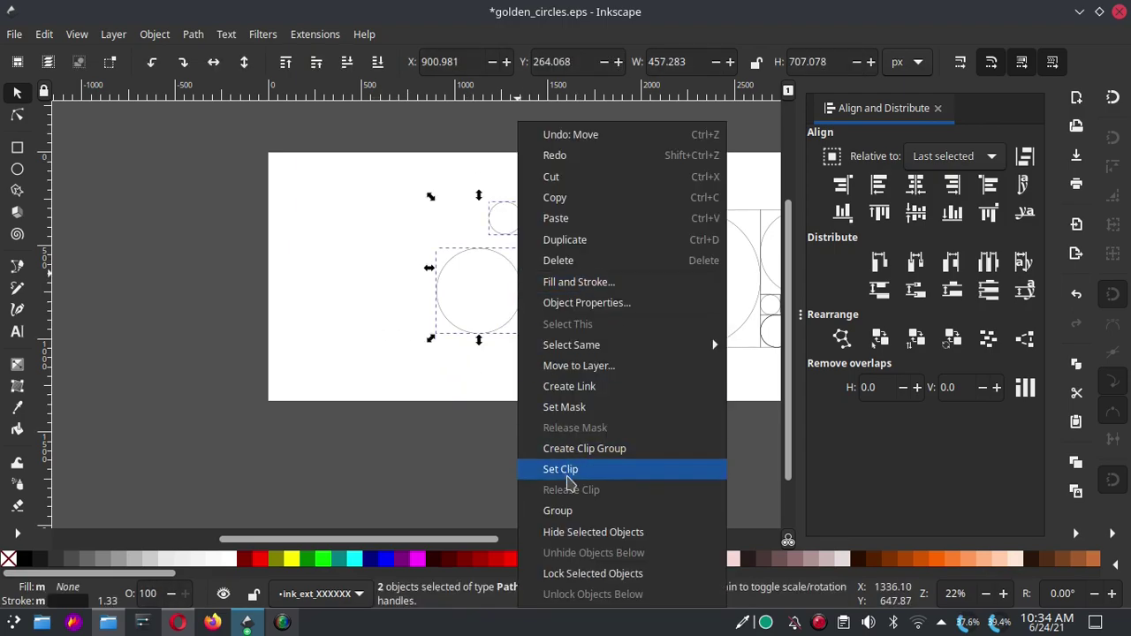
{"action": "left_click", "coordinate": [566, 508]}
{"action": "right_click", "coordinate": [517, 280]}
{"action": "left_click", "coordinate": [553, 218]}
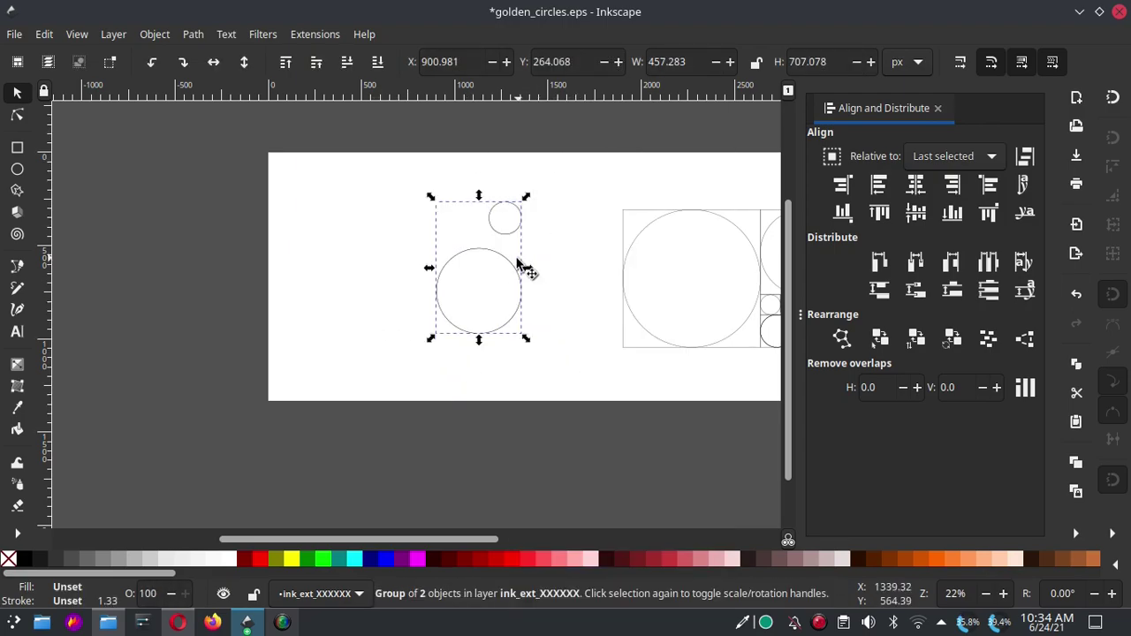
- Move the duplicate circle group left of the original and flip it vertically
{"action": "left_click_drag", "start_coordinate": [520, 277], "coordinate": [421, 275]}
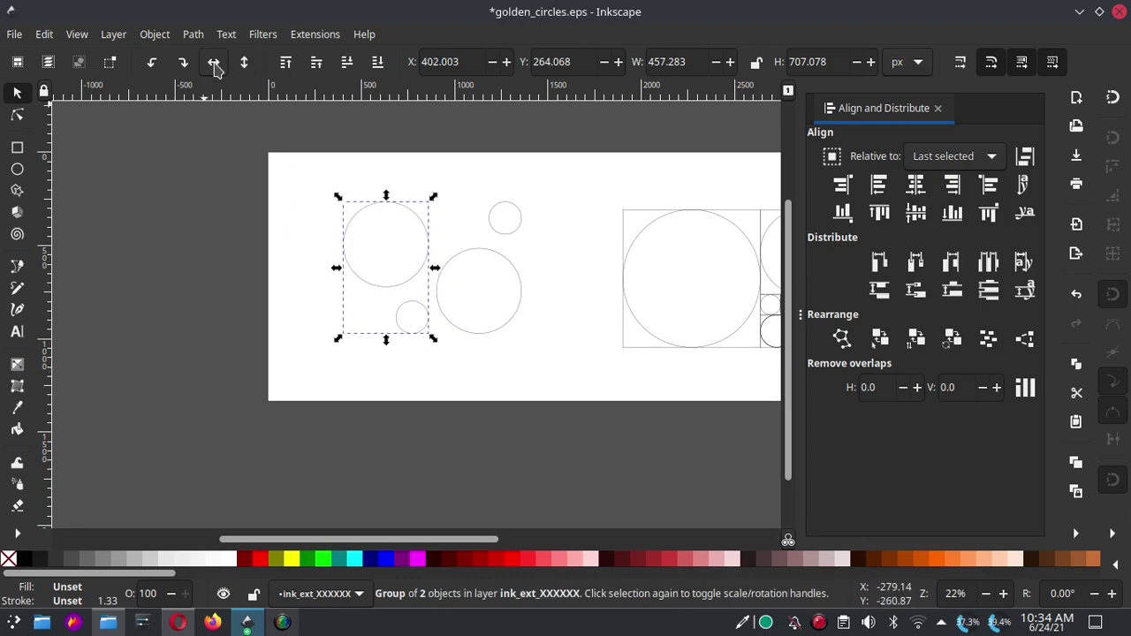
{"action": "left_click", "coordinate": [430, 260]}
{"action": "left_click", "coordinate": [426, 264]}
{"action": "scroll", "coordinate": [453, 311], "scroll_direction": "up", "scroll_amount": 1, "text": "ctrl"}
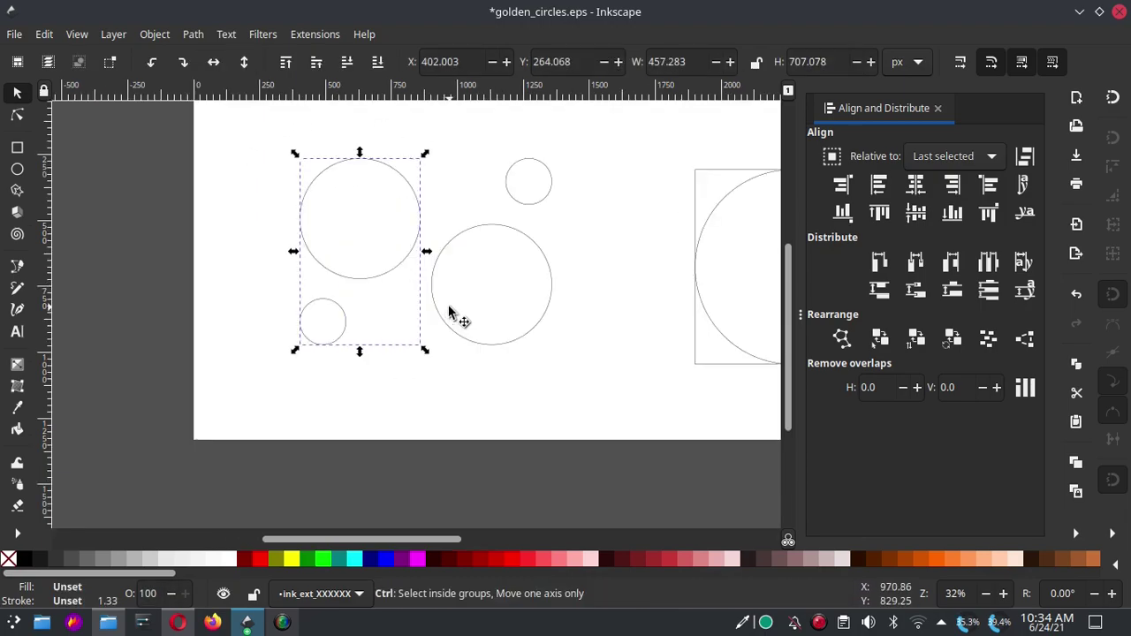
{"action": "scroll", "coordinate": [456, 353], "scroll_direction": "up", "scroll_amount": 1, "text": "ctrl"}
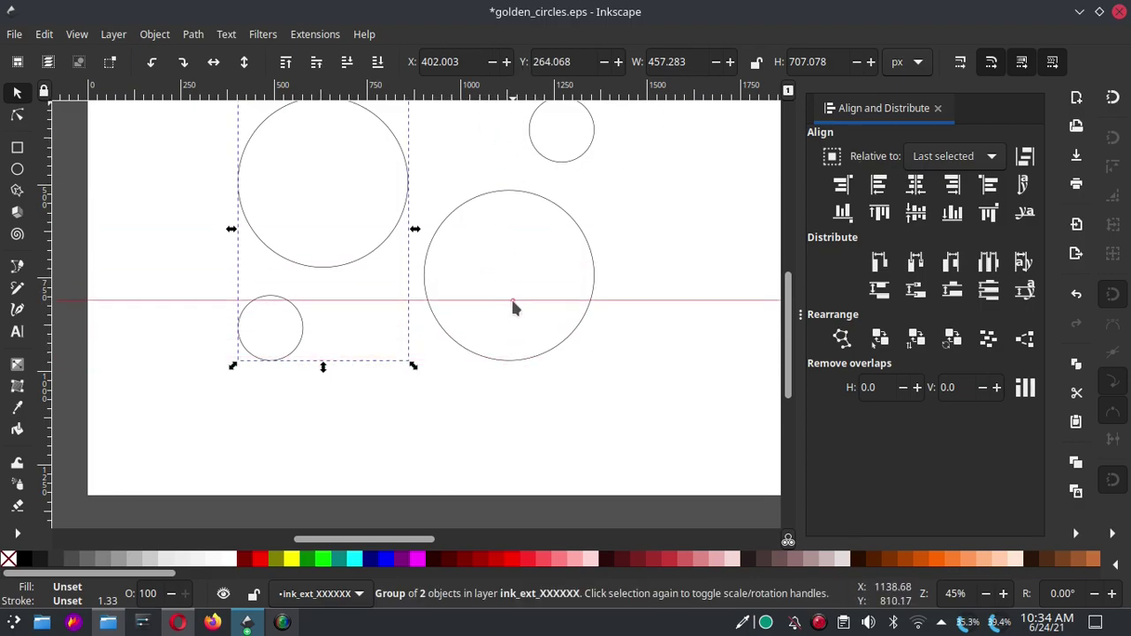
- Place a horizontal guide at the right large circle's bottom and set the flipped pair's small circle just below it
{"action": "left_click_drag", "start_coordinate": [500, 247], "coordinate": [511, 300]}
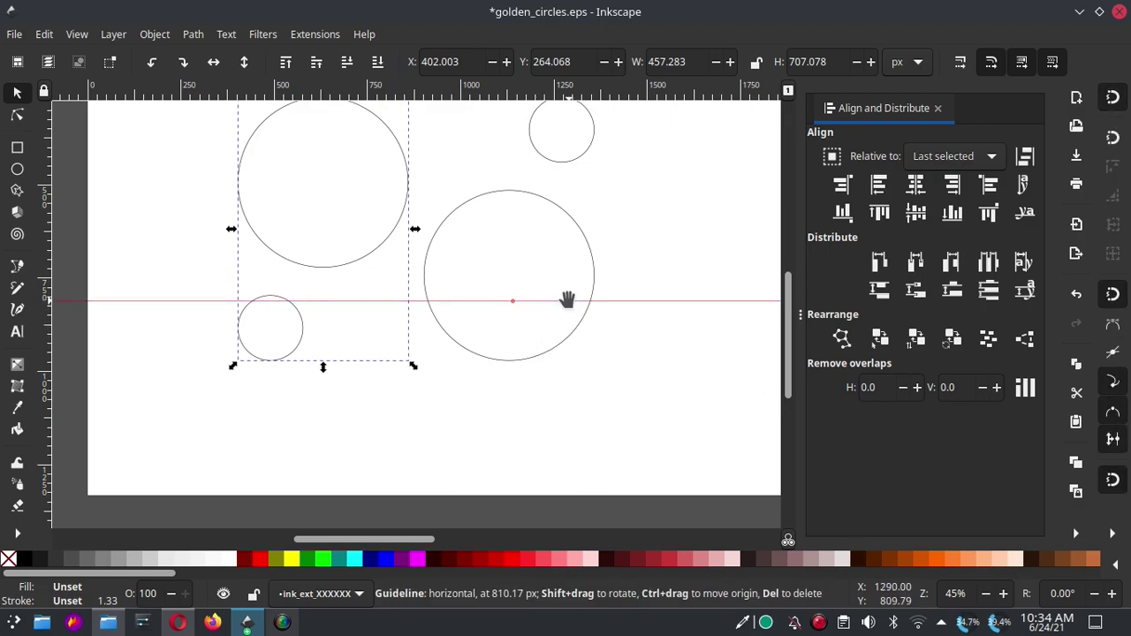
{"action": "left_click_drag", "start_coordinate": [570, 301], "coordinate": [510, 368]}
{"action": "left_click", "coordinate": [347, 269]}
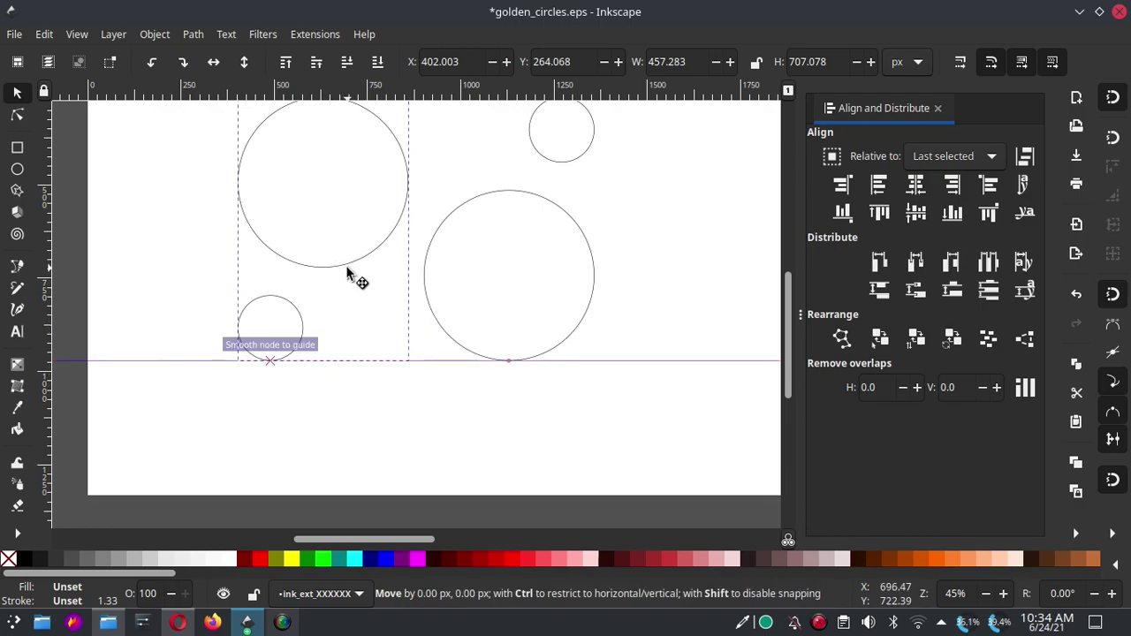
{"action": "key", "text": "ctrl+z"}
{"action": "left_click_drag", "start_coordinate": [377, 257], "coordinate": [434, 309]}
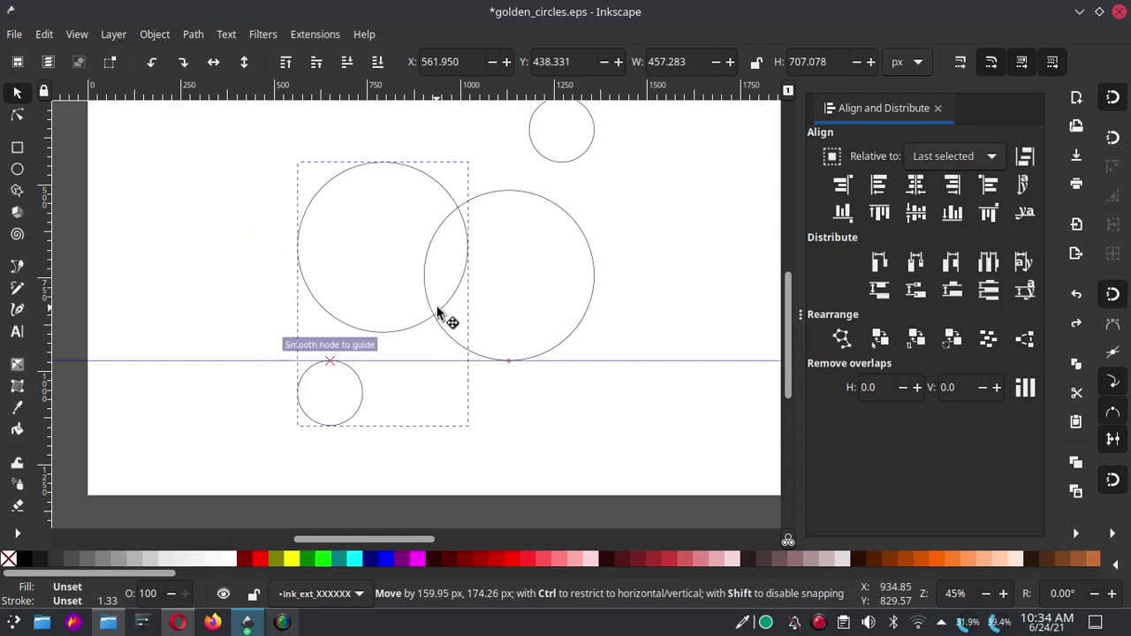
{"action": "left_click_drag", "start_coordinate": [434, 309], "coordinate": [447, 321]}
{"action": "left_click", "coordinate": [348, 381]}
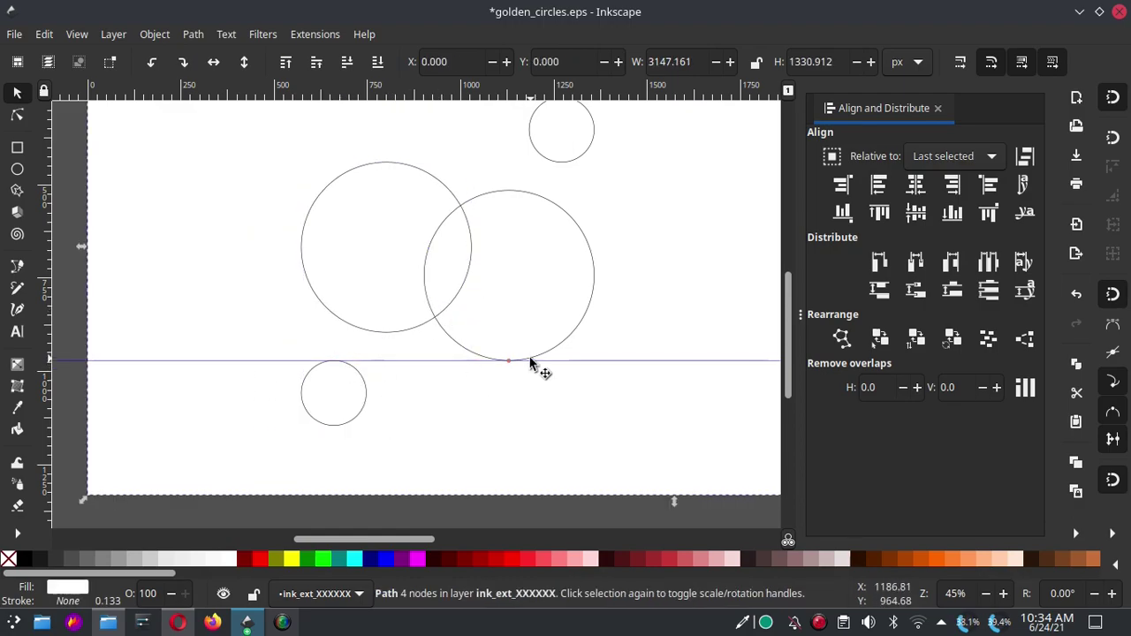
{"action": "scroll", "coordinate": [469, 349], "scroll_direction": "down", "scroll_amount": 1, "text": "ctrl"}
{"action": "scroll", "coordinate": [448, 313], "scroll_direction": "up", "scroll_amount": 1, "text": "ctrl"}
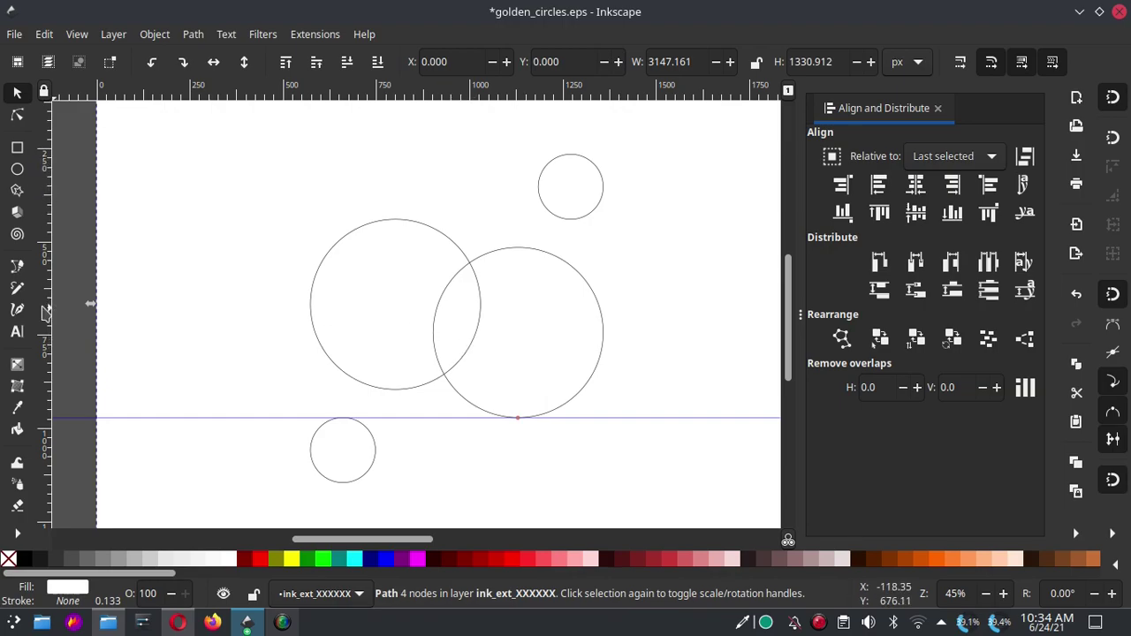
{"action": "left_click", "coordinate": [19, 268]}
- Draw a closed eight-corner straight-edged path touching the four circles and the guide line
{"action": "left_click", "coordinate": [395, 220]}
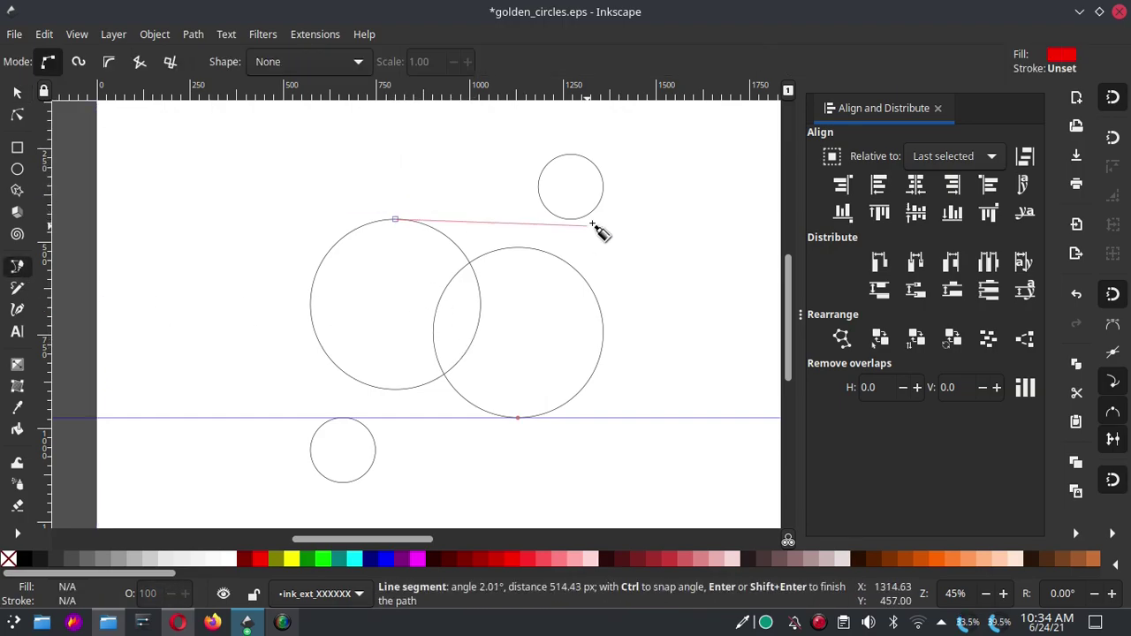
{"action": "left_click", "coordinate": [572, 219]}
{"action": "left_click", "coordinate": [604, 185]}
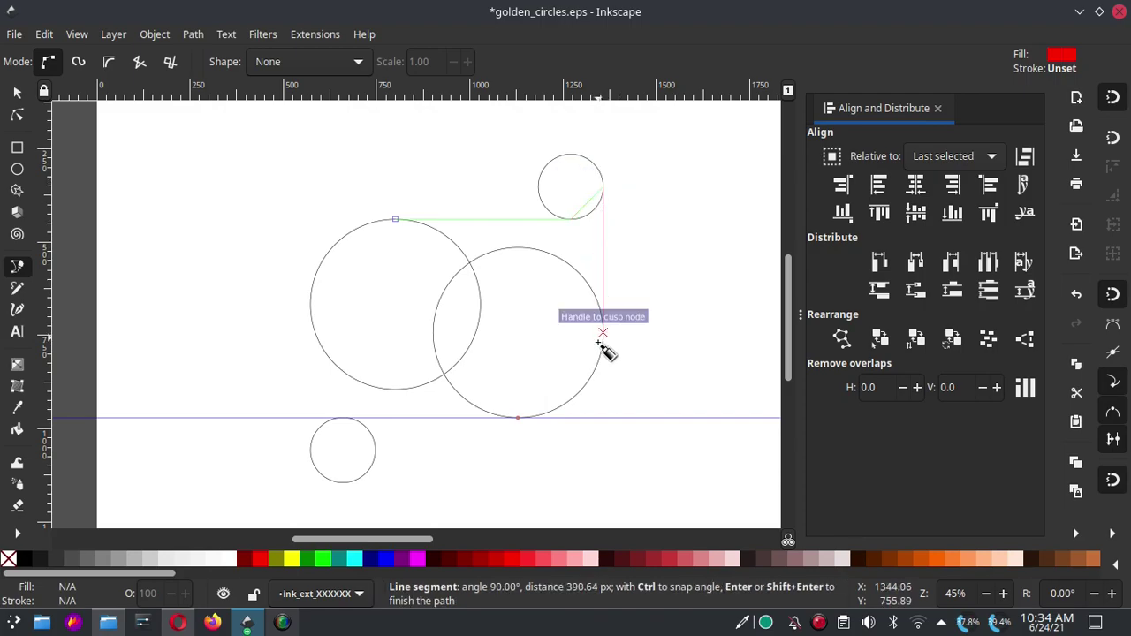
{"action": "left_click", "coordinate": [603, 334]}
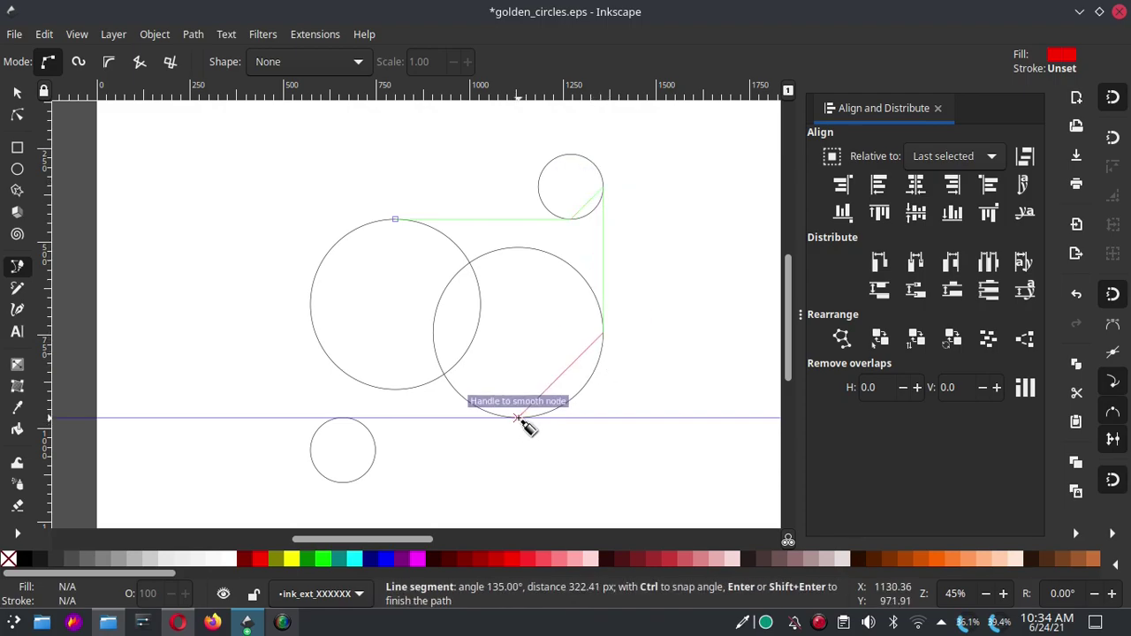
{"action": "left_click", "coordinate": [518, 418]}
{"action": "left_click", "coordinate": [343, 417]}
{"action": "left_click", "coordinate": [310, 449]}
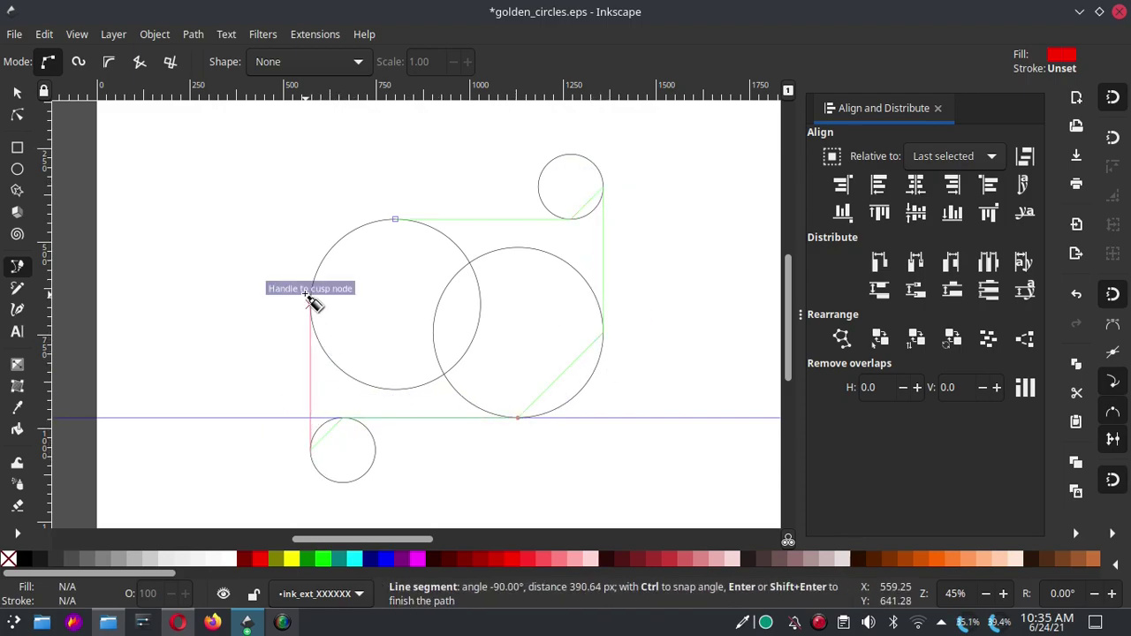
{"action": "left_click", "coordinate": [310, 303]}
{"action": "left_click", "coordinate": [395, 220]}
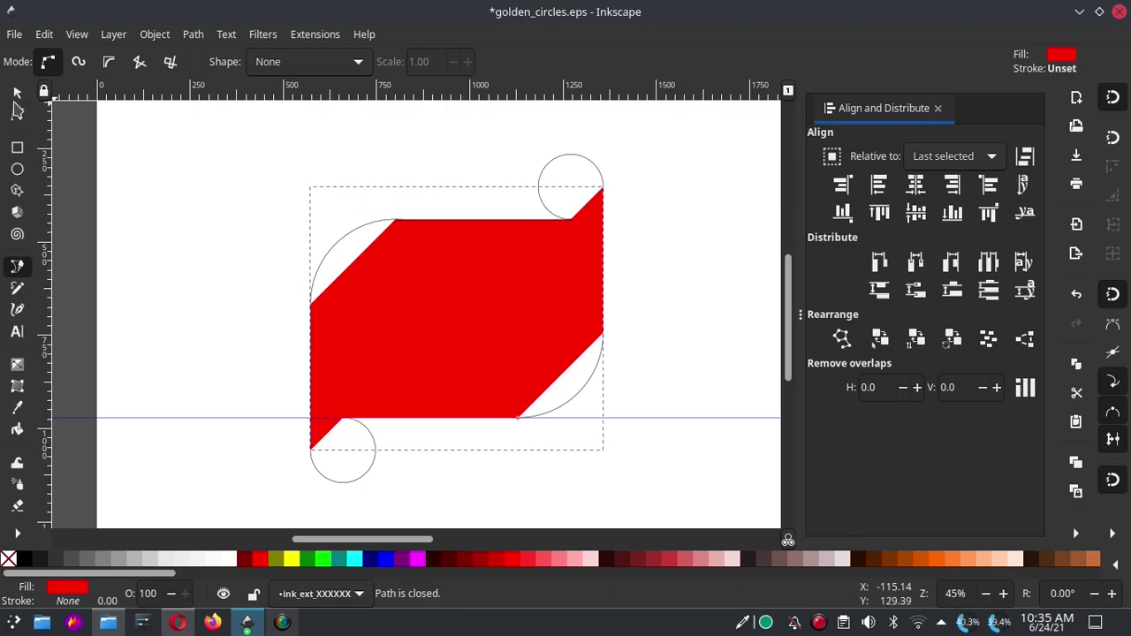
{"action": "left_click", "coordinate": [17, 91]}
{"action": "left_click", "coordinate": [601, 367]}
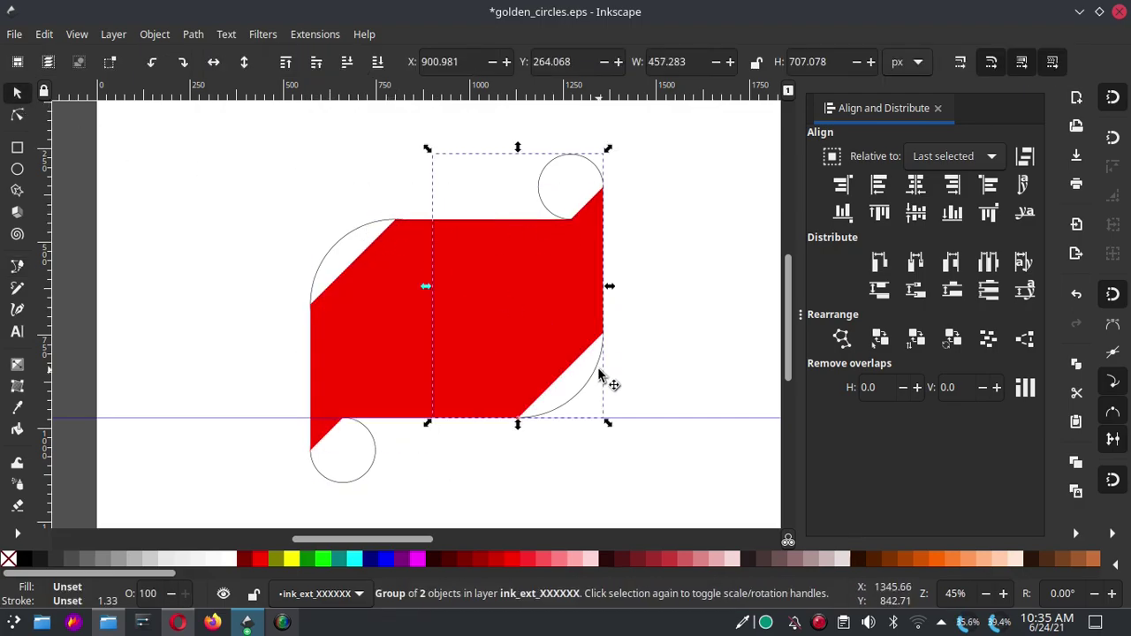
{"action": "right_click", "coordinate": [601, 376]}
{"action": "left_click", "coordinate": [732, 487]}
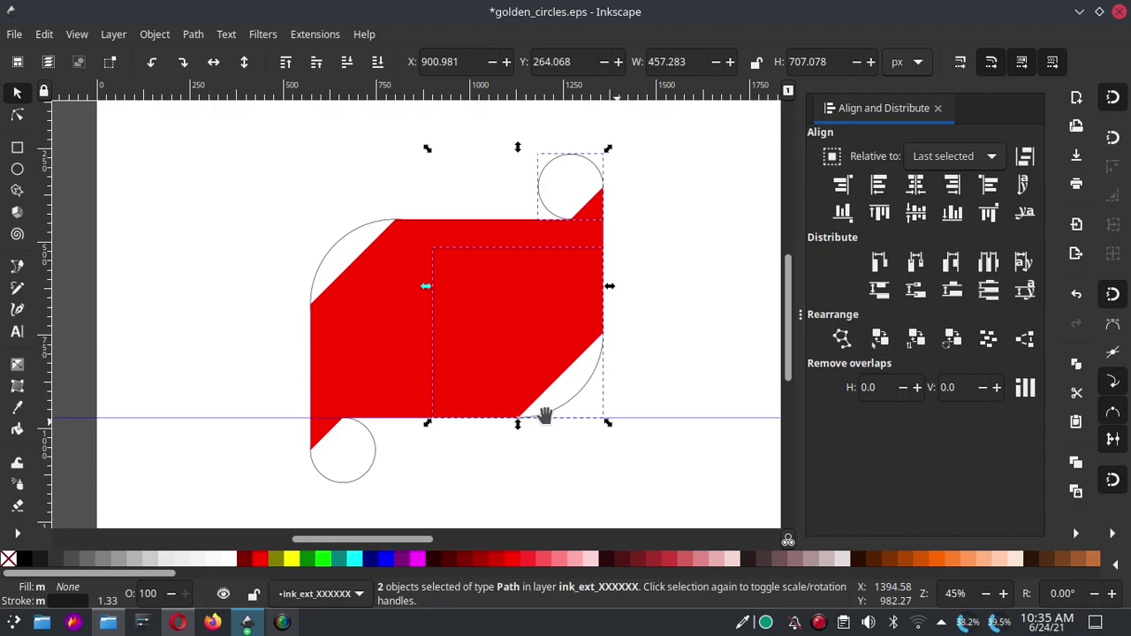
{"action": "left_click", "coordinate": [333, 254]}
{"action": "right_click", "coordinate": [332, 254]}
{"action": "left_click", "coordinate": [436, 490]}
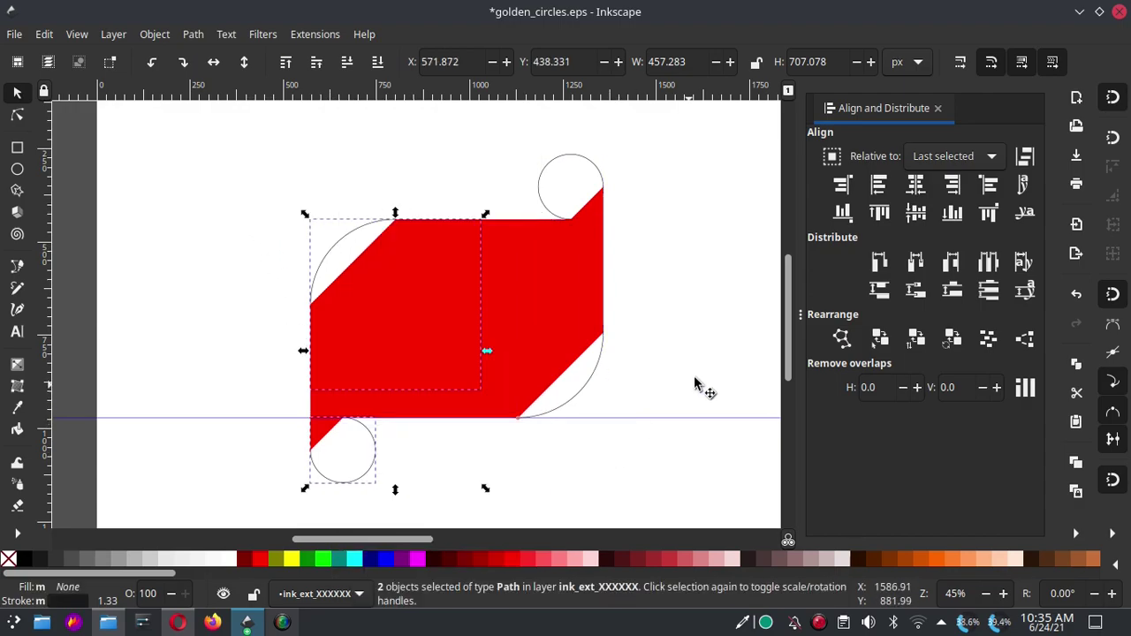
{"action": "left_click", "coordinate": [596, 383]}
{"action": "left_click", "coordinate": [323, 255], "text": "shift"}
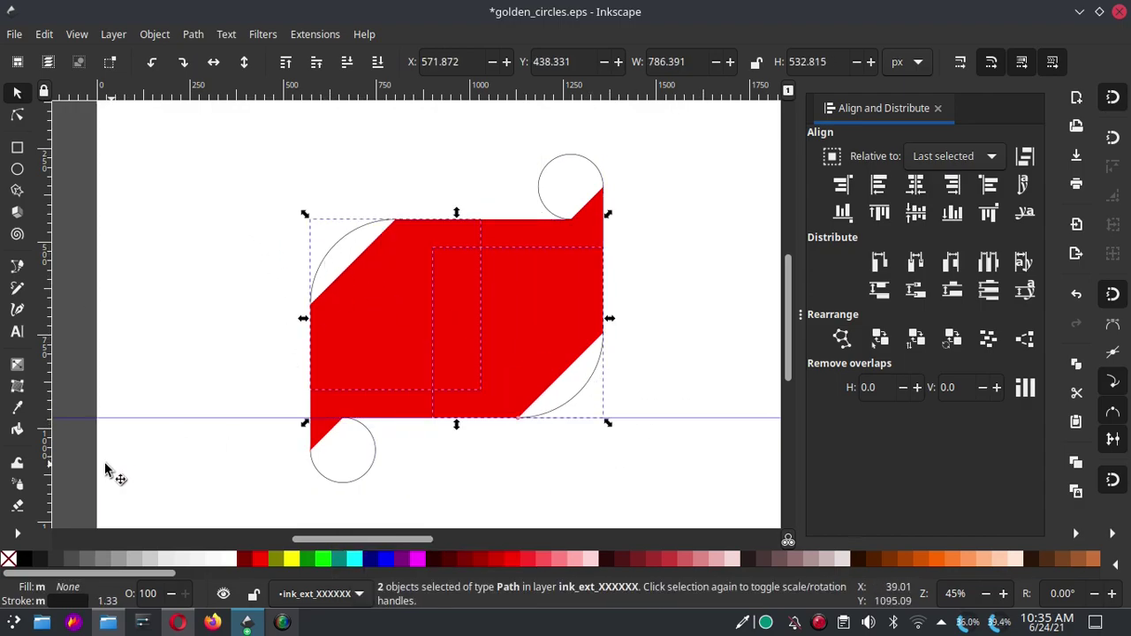
{"action": "left_click", "coordinate": [17, 410]}
{"action": "key", "text": "ctrl+plus"}
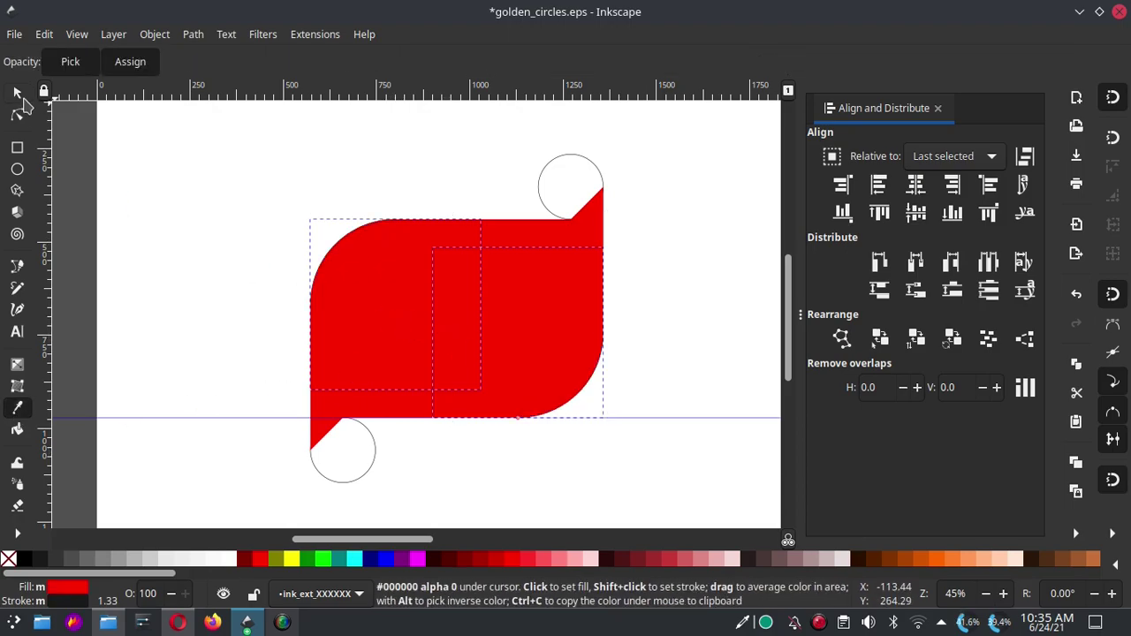
{"action": "left_click", "coordinate": [17, 92]}
{"action": "left_click", "coordinate": [419, 251]}
{"action": "left_click", "coordinate": [662, 289]}
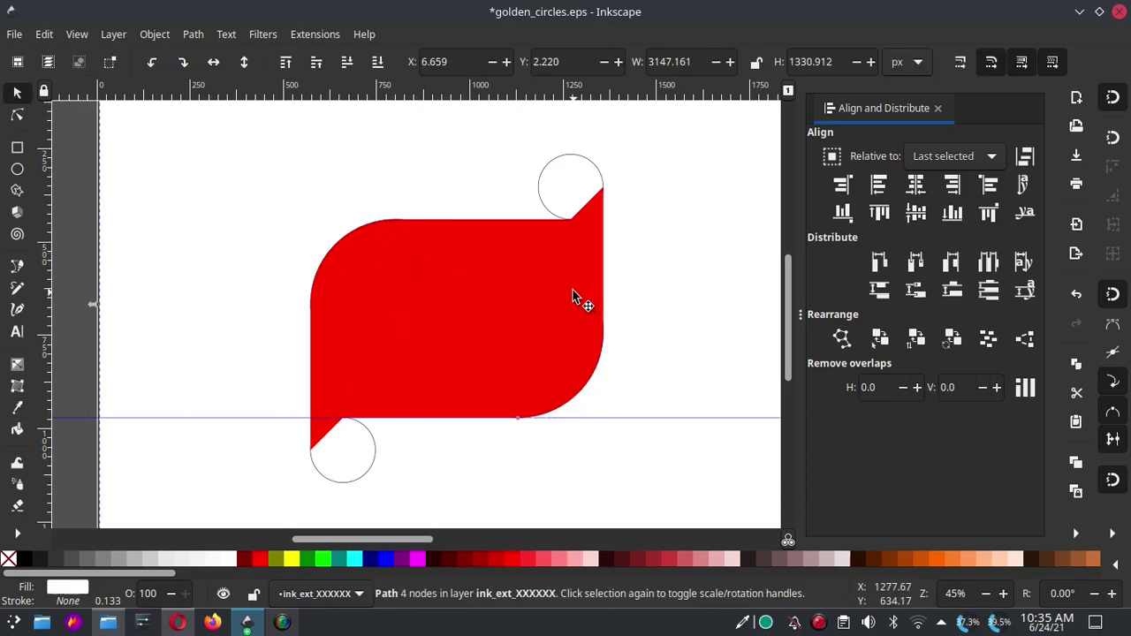
{"action": "scroll", "coordinate": [423, 274], "scroll_direction": "down", "scroll_amount": 2}
{"action": "scroll", "coordinate": [503, 234], "scroll_direction": "up", "scroll_amount": 3}
- Union the top small circle with the red shape
{"action": "left_click", "coordinate": [528, 205]}
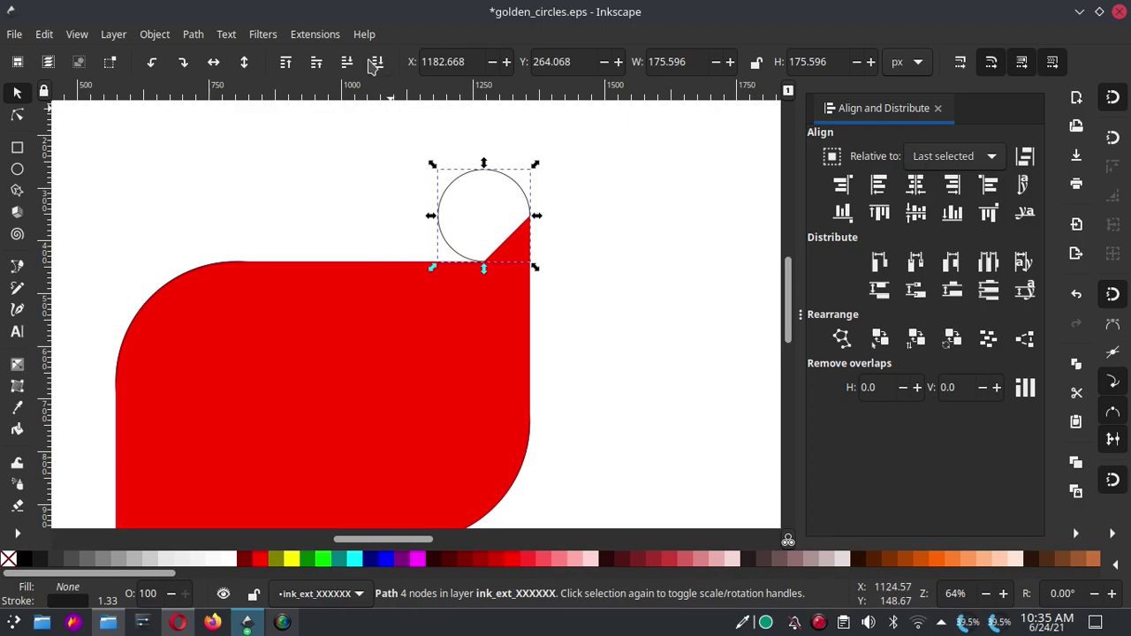
{"action": "left_click", "coordinate": [371, 305], "text": "shift"}
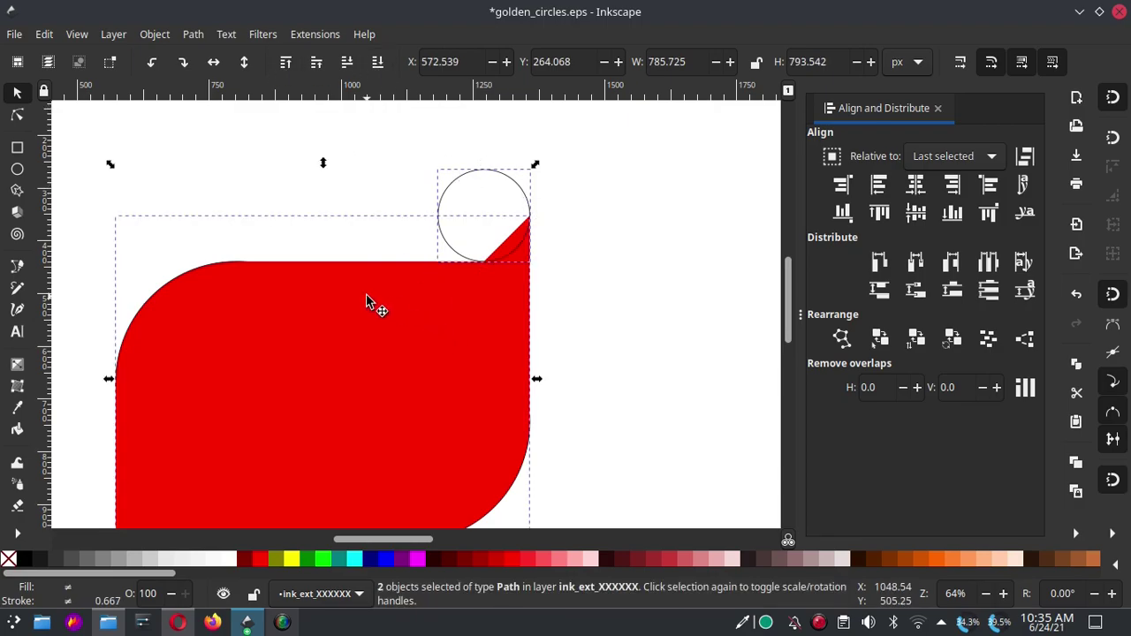
{"action": "left_click", "coordinate": [193, 33]}
{"action": "left_click", "coordinate": [216, 119]}
{"action": "scroll", "coordinate": [576, 253], "scroll_direction": "down", "scroll_amount": 2}
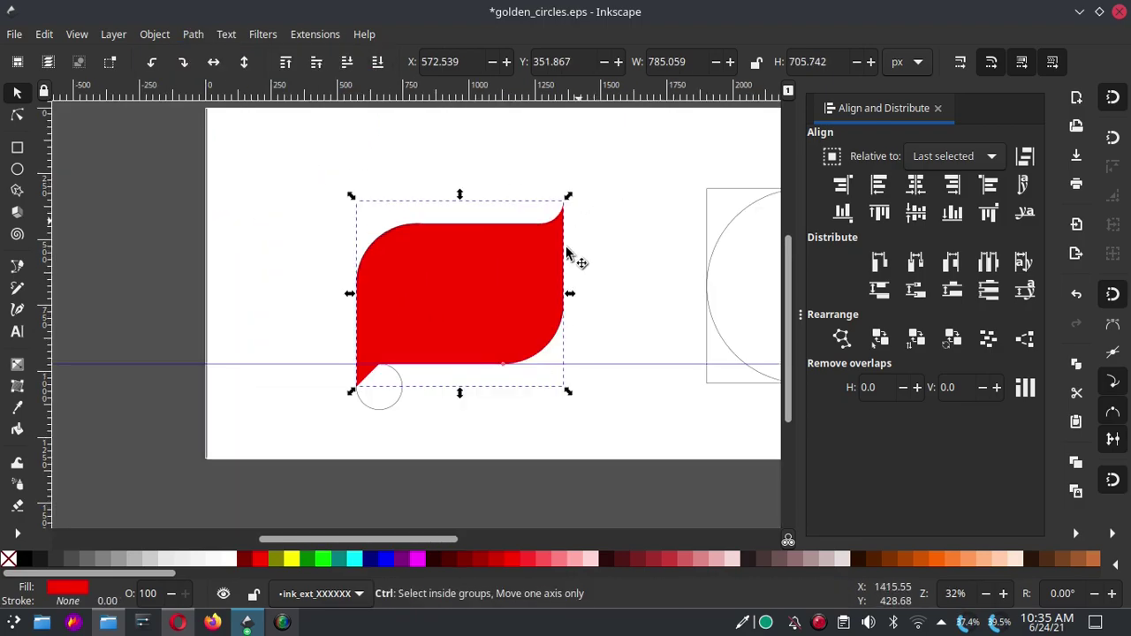
{"action": "scroll", "coordinate": [404, 412], "scroll_direction": "up", "scroll_amount": 2}
- Subtract the bottom small circle from the red shape with Path > Difference
{"action": "left_click", "coordinate": [409, 403]}
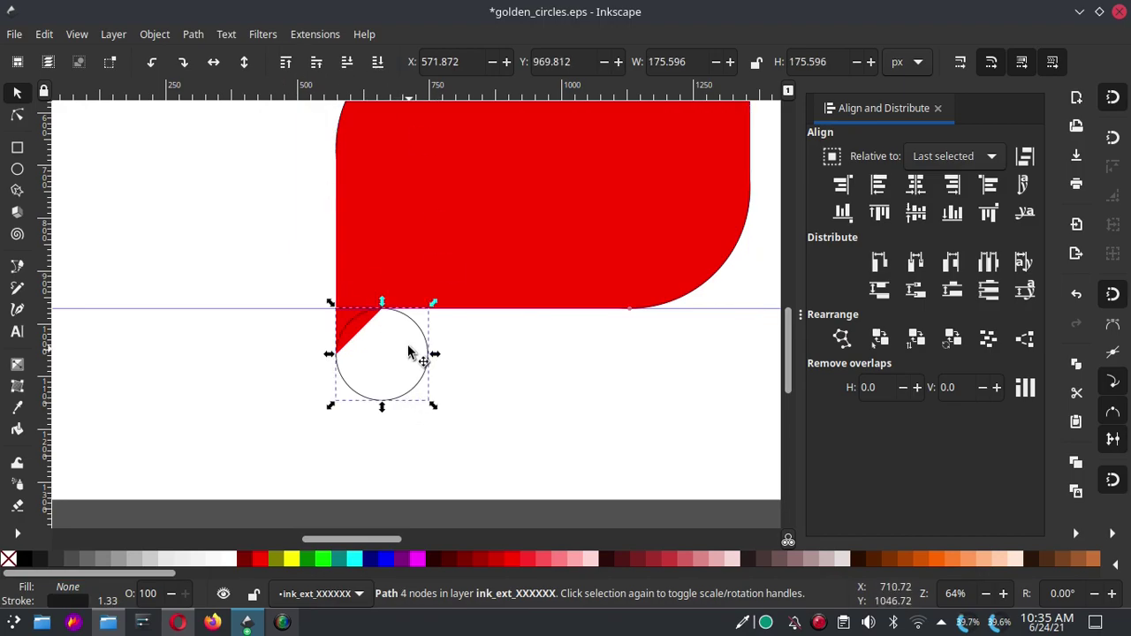
{"action": "left_click", "coordinate": [515, 246], "text": "shift"}
{"action": "left_click", "coordinate": [193, 34]}
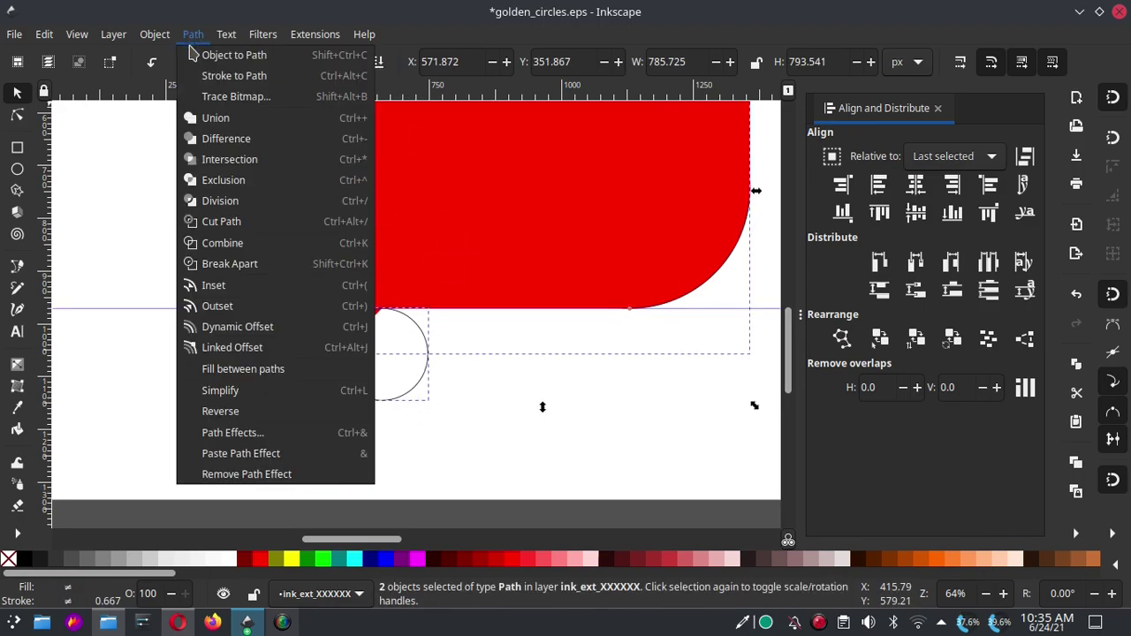
{"action": "left_click", "coordinate": [220, 135]}
{"action": "key", "text": "minus"}
- With split outline view on, union the three red pieces into a single path
{"action": "left_click", "coordinate": [188, 128]}
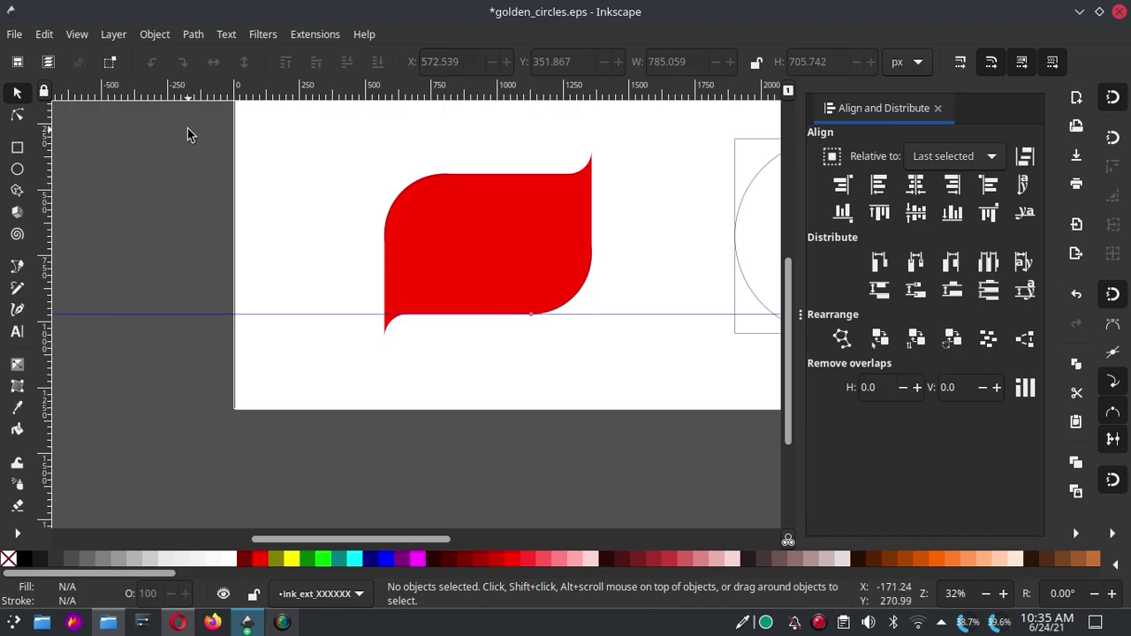
{"action": "left_click_drag", "start_coordinate": [173, 119], "coordinate": [646, 422]}
{"action": "scroll", "coordinate": [505, 221], "scroll_direction": "up", "scroll_amount": 1, "text": "ctrl"}
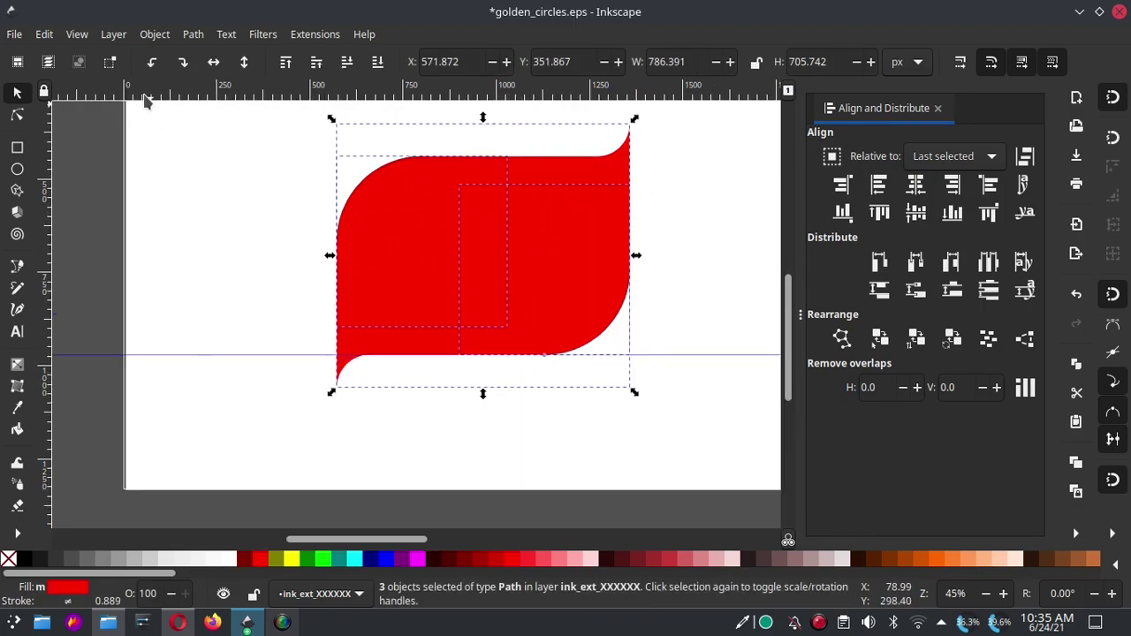
{"action": "left_click", "coordinate": [76, 34]}
{"action": "mouse_move", "coordinate": [107, 116]}
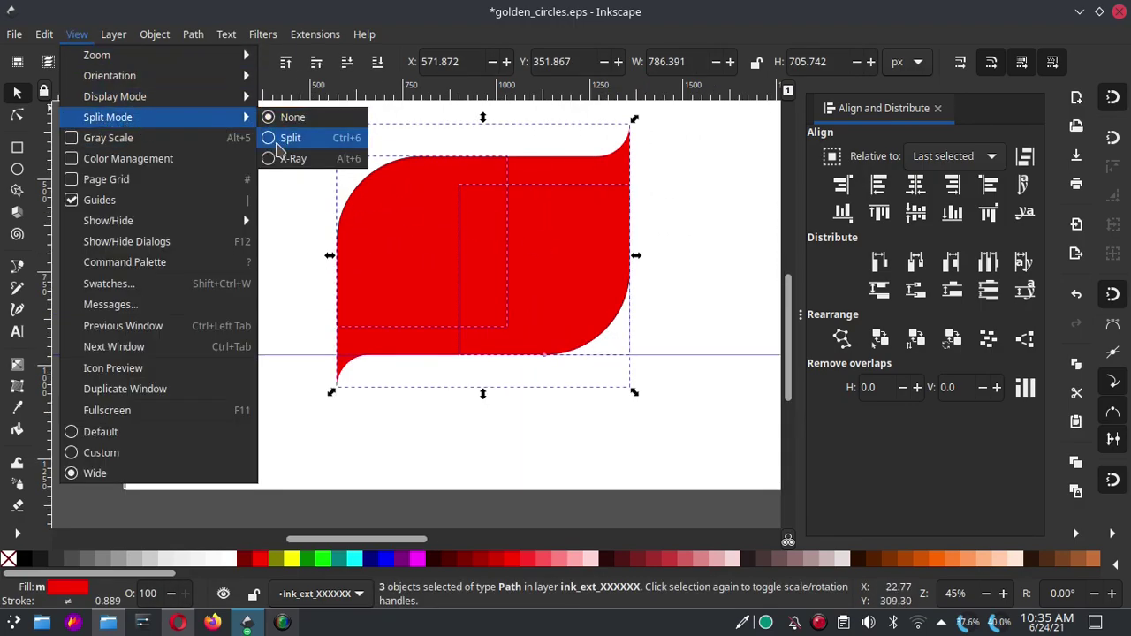
{"action": "left_click", "coordinate": [271, 144]}
{"action": "left_click_drag", "start_coordinate": [417, 313], "coordinate": [678, 309]}
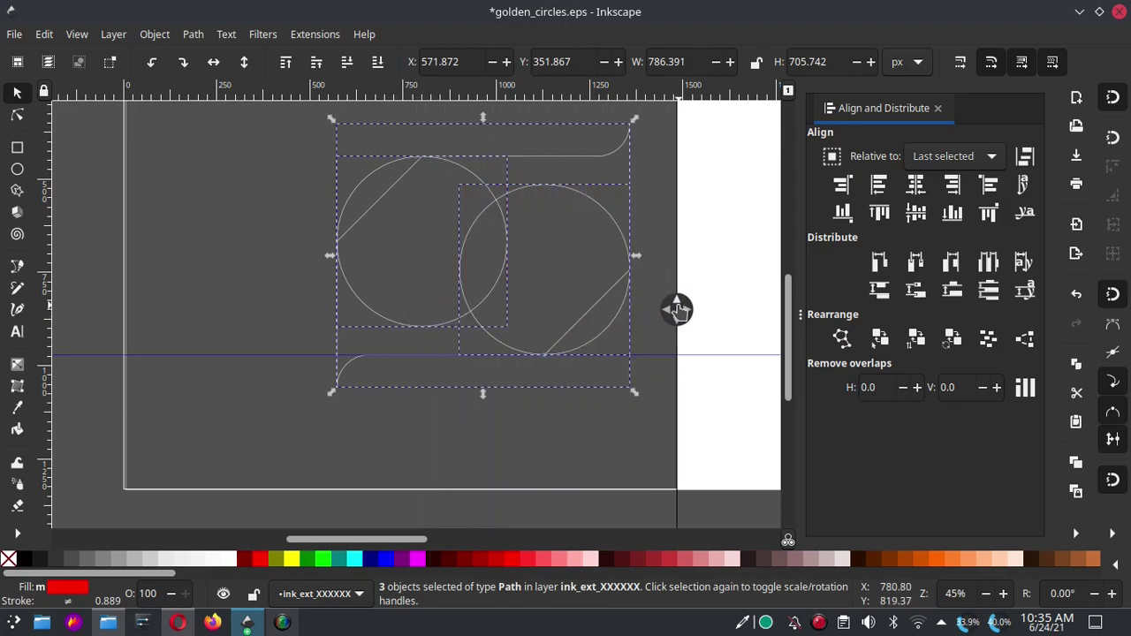
{"action": "left_click", "coordinate": [193, 34]}
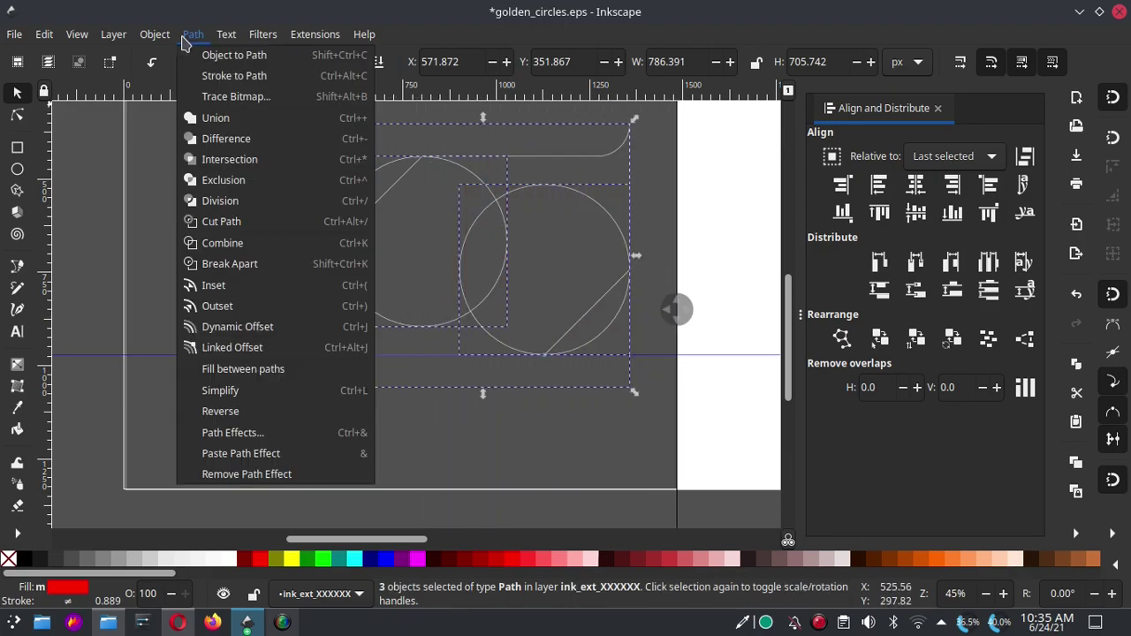
{"action": "left_click", "coordinate": [212, 114]}
{"action": "left_click_drag", "start_coordinate": [678, 309], "coordinate": [51, 311]}
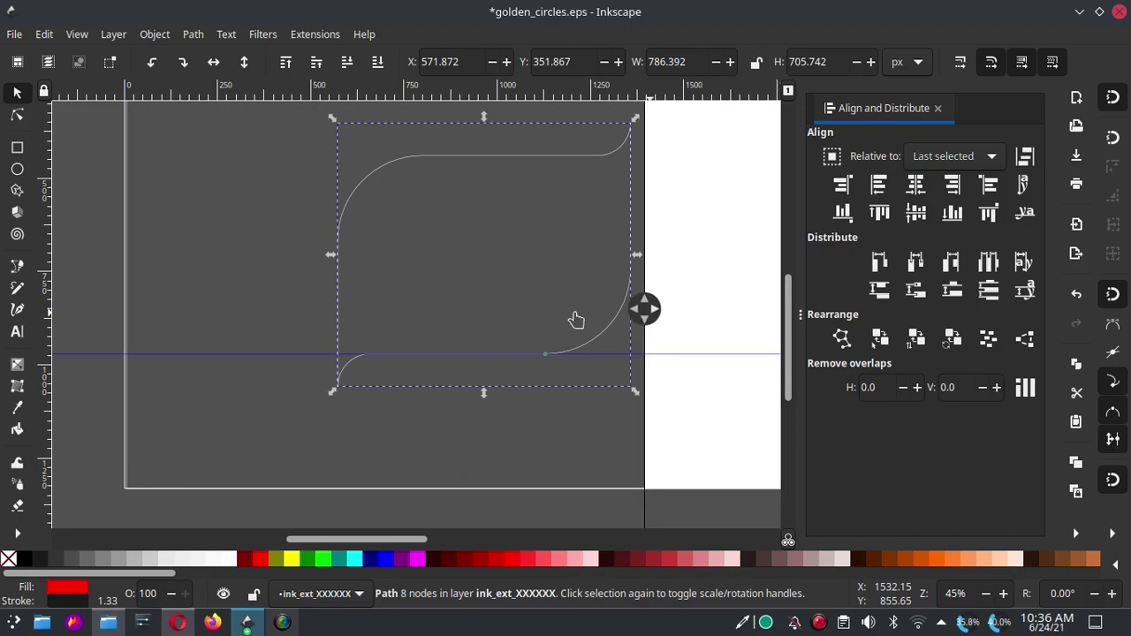
- Move the merged leaf shape up so its bottom rests on the guide line
{"action": "key", "text": "Escape"}
{"action": "key", "text": "minus"}
{"action": "key", "text": "minus"}
{"action": "left_click", "coordinate": [528, 286]}
{"action": "scroll", "coordinate": [521, 282], "scroll_direction": "up", "scroll_amount": 2}
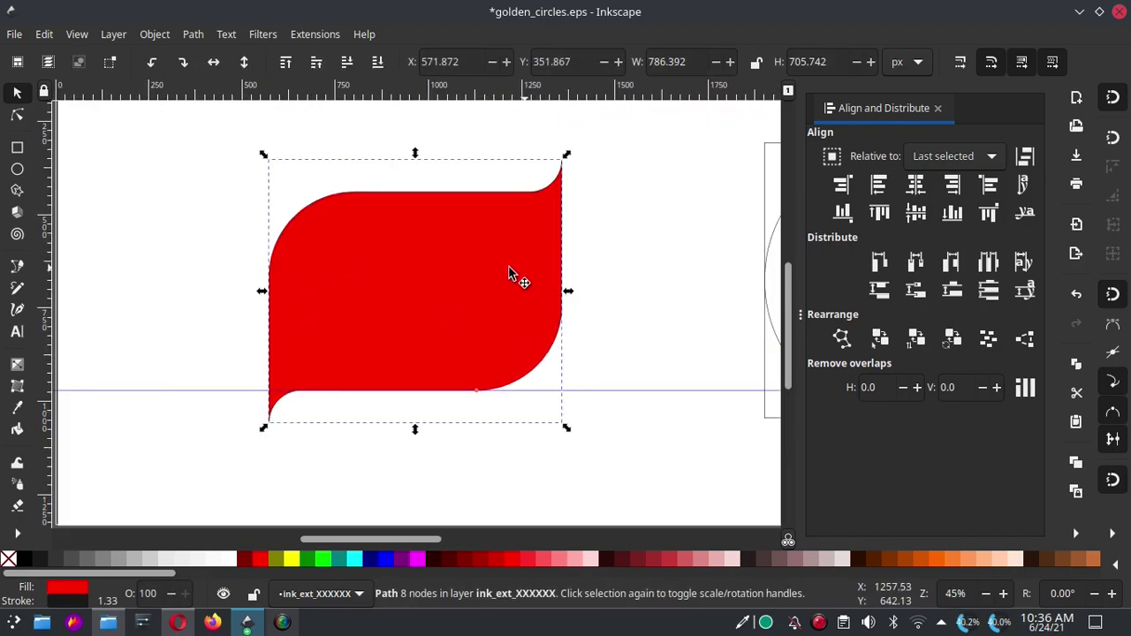
{"action": "left_click_drag", "start_coordinate": [518, 277], "coordinate": [522, 231]}
{"action": "scroll", "coordinate": [566, 114], "scroll_direction": "up", "scroll_amount": 5}
{"action": "scroll", "coordinate": [565, 120], "scroll_direction": "up", "scroll_amount": 3}
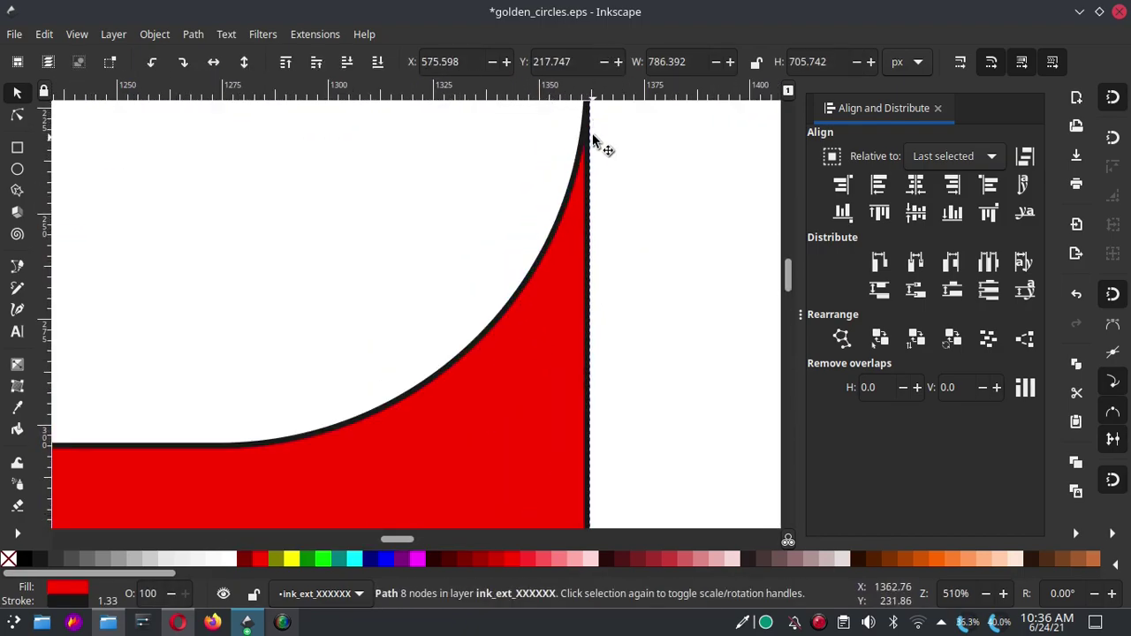
{"action": "scroll", "coordinate": [598, 181], "scroll_direction": "down", "scroll_amount": 1}
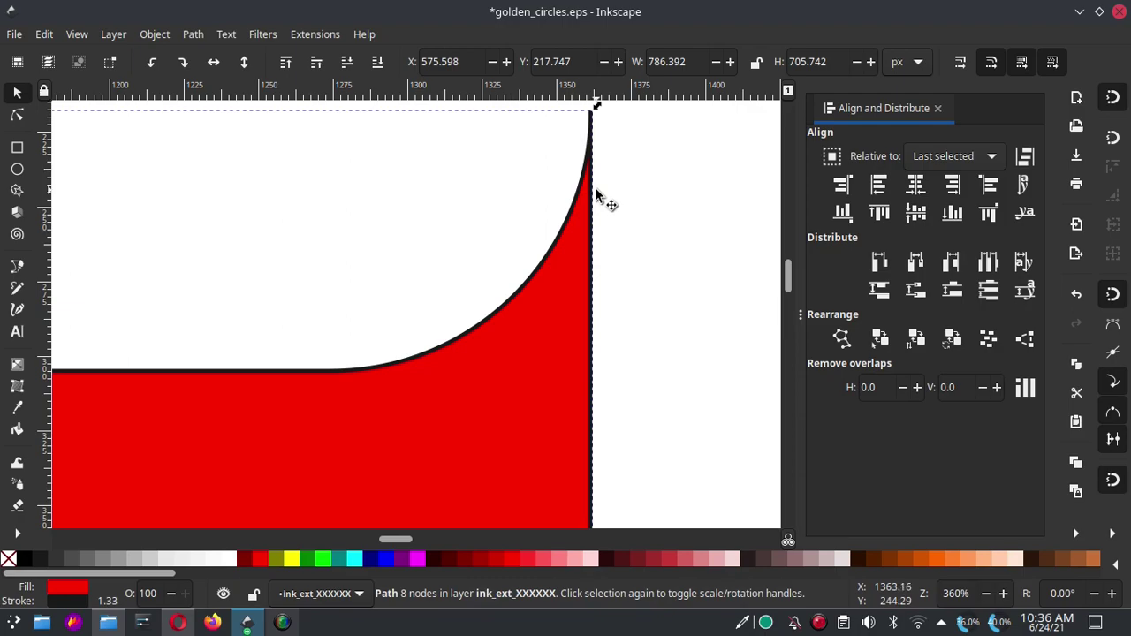
- Set the leaf's stroke paint to none in Fill and Stroke, leaving only the red fill
{"action": "left_click", "coordinate": [1079, 536]}
{"action": "left_click", "coordinate": [972, 438]}
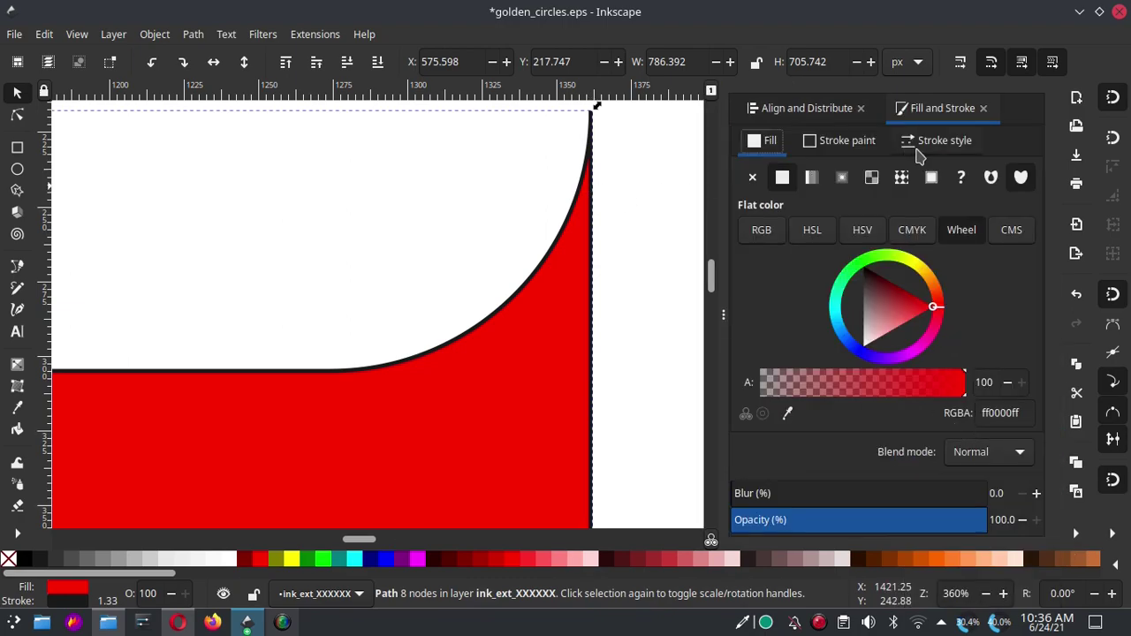
{"action": "left_click", "coordinate": [921, 156]}
{"action": "left_click", "coordinate": [845, 148]}
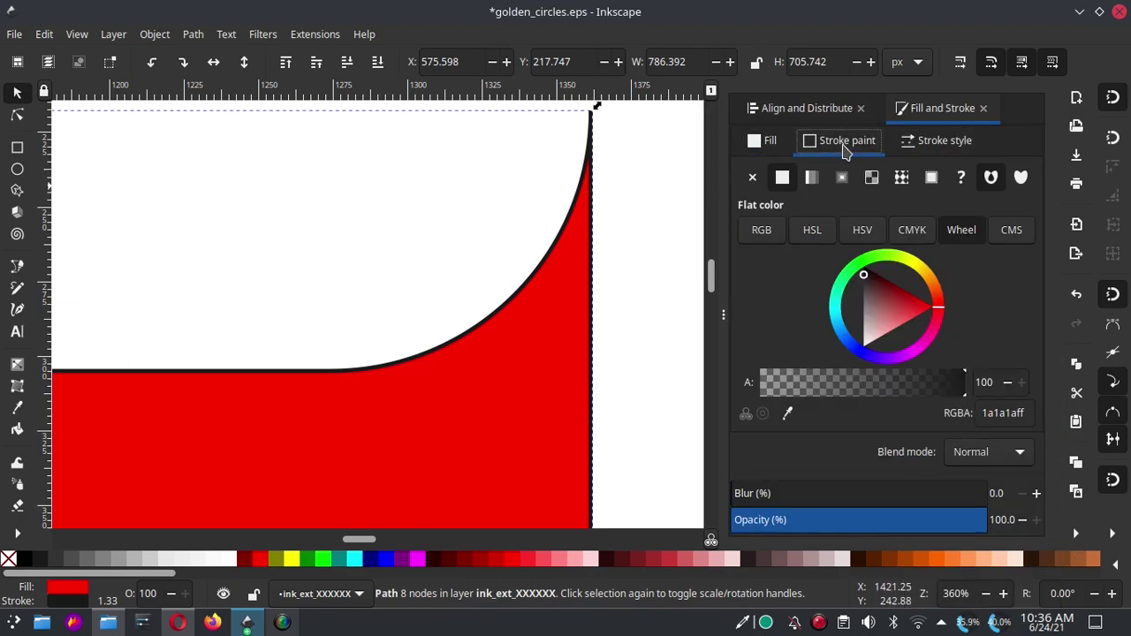
{"action": "left_click", "coordinate": [753, 178]}
{"action": "scroll", "coordinate": [583, 156], "scroll_direction": "down", "scroll_amount": 1}
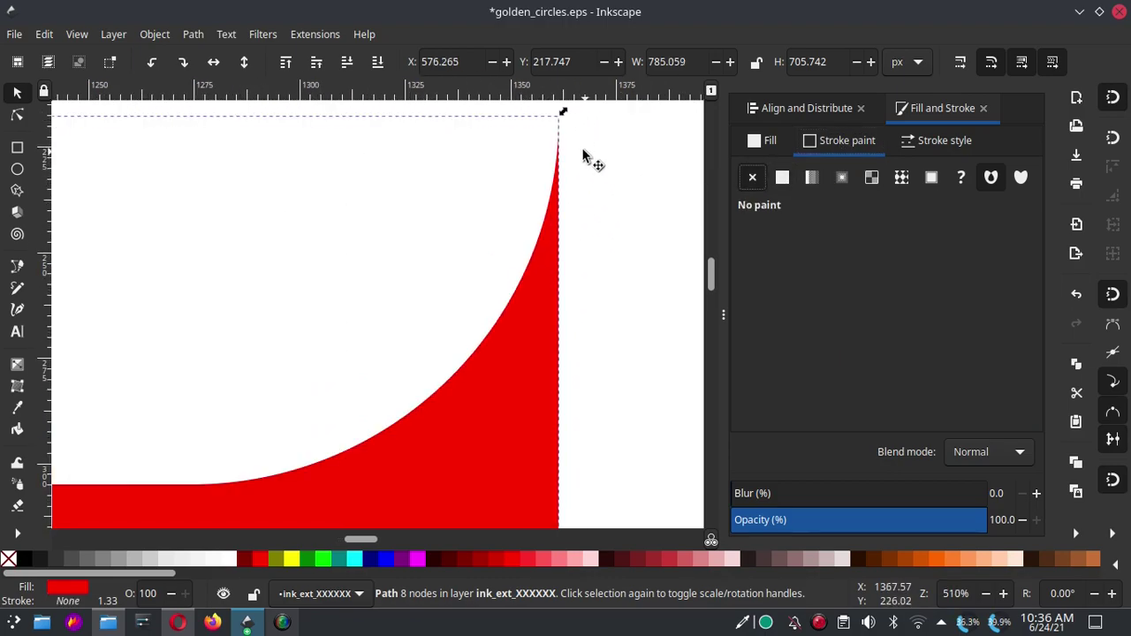
{"action": "scroll", "coordinate": [578, 167], "scroll_direction": "down", "scroll_amount": 2}
{"action": "scroll", "coordinate": [570, 181], "scroll_direction": "down", "scroll_amount": 2}
{"action": "scroll", "coordinate": [630, 250], "scroll_direction": "down", "scroll_amount": 1}
{"action": "scroll", "coordinate": [320, 412], "scroll_direction": "up", "scroll_amount": 1}
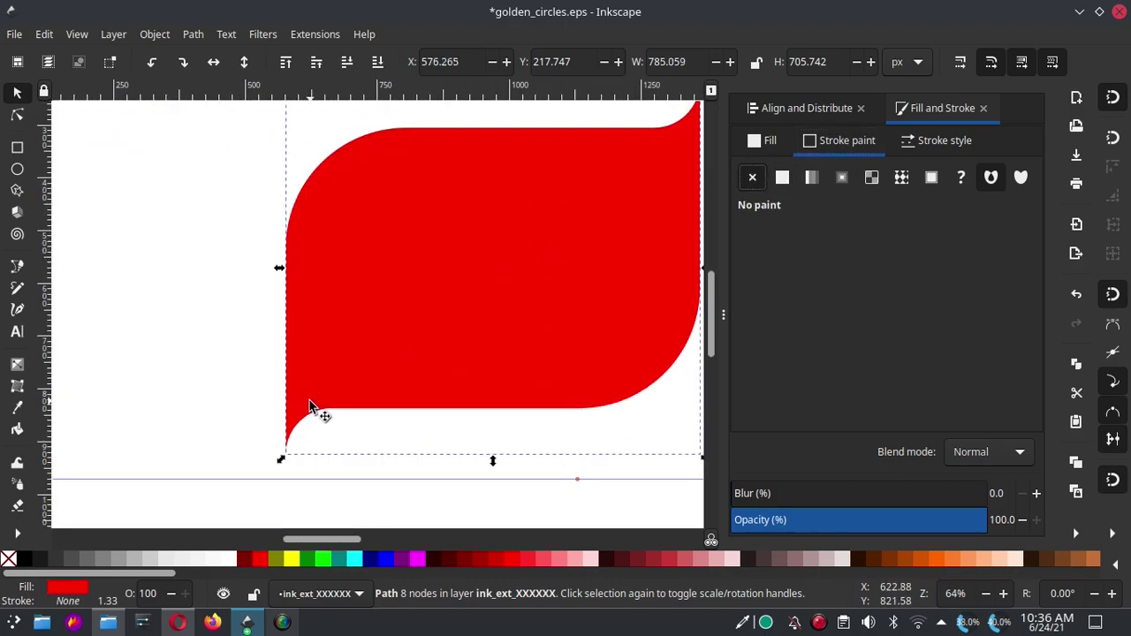
{"action": "scroll", "coordinate": [237, 390], "scroll_direction": "down", "scroll_amount": 1}
{"action": "scroll", "coordinate": [409, 299], "scroll_direction": "up", "scroll_amount": 1}
{"action": "left_click", "coordinate": [193, 34]}
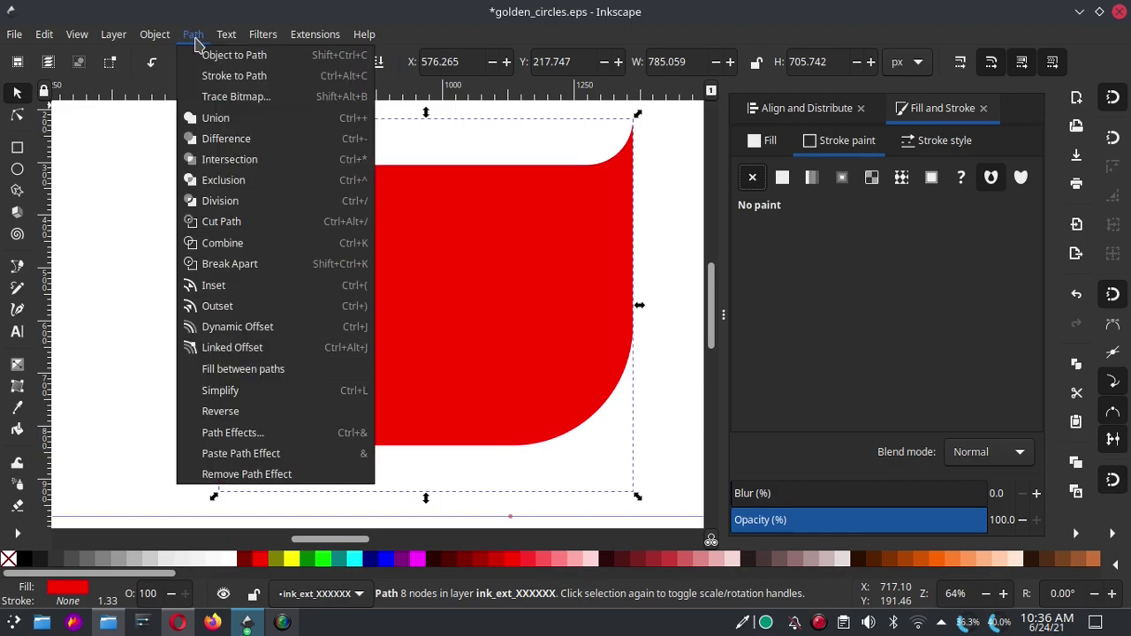
- Apply a Corners (Fillet/Chamfer) path effect to the leaf and select its top-right and bottom-left tip nodes
{"action": "left_click", "coordinate": [251, 434]}
{"action": "left_click", "coordinate": [765, 507]}
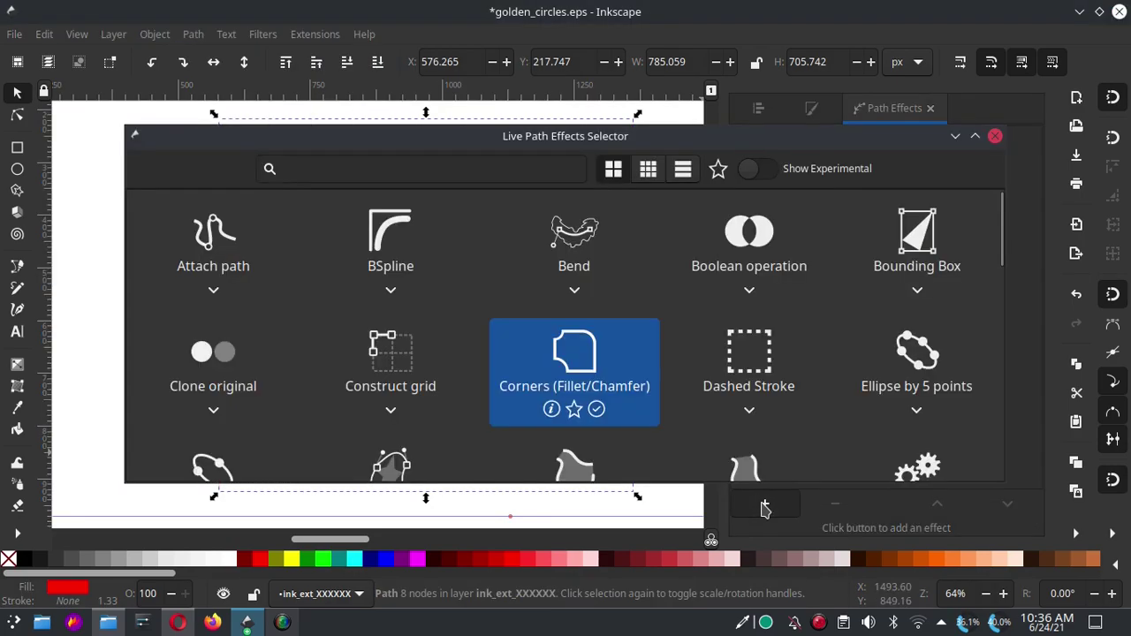
{"action": "left_click", "coordinate": [598, 412]}
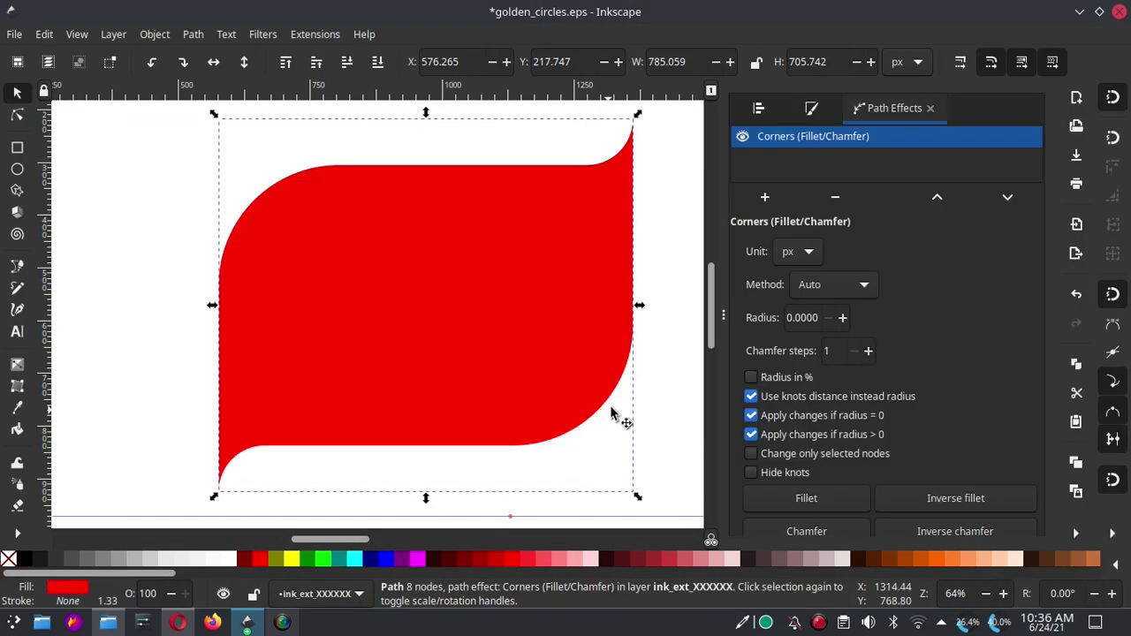
{"action": "left_click", "coordinate": [16, 121]}
{"action": "left_click_drag", "start_coordinate": [654, 111], "coordinate": [617, 146]}
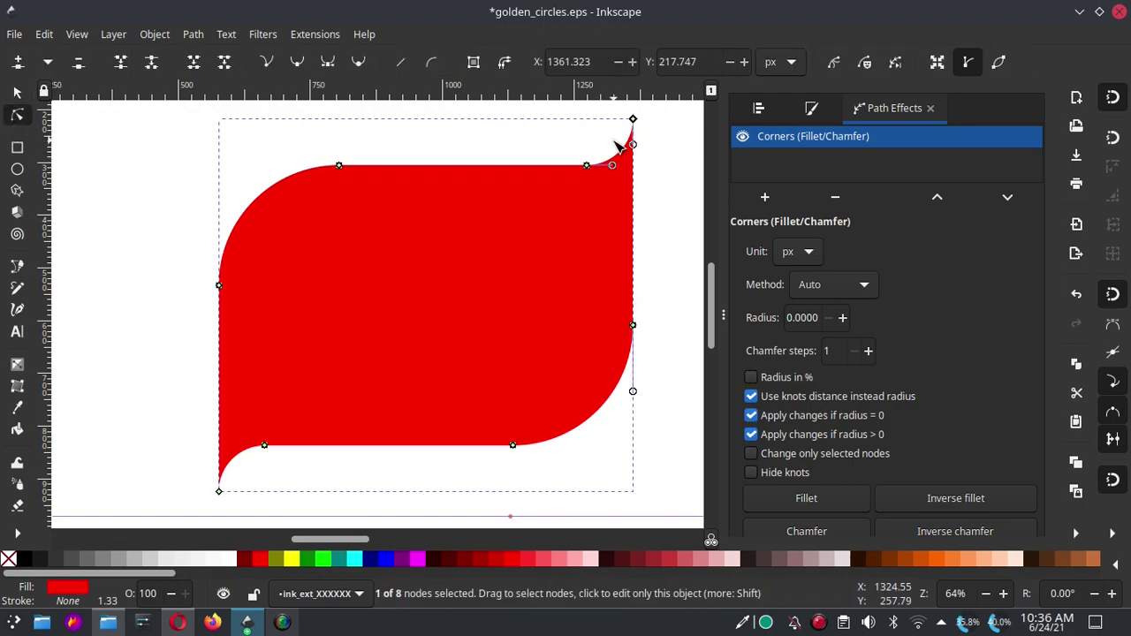
{"action": "left_click_drag", "start_coordinate": [191, 472], "coordinate": [246, 522]}
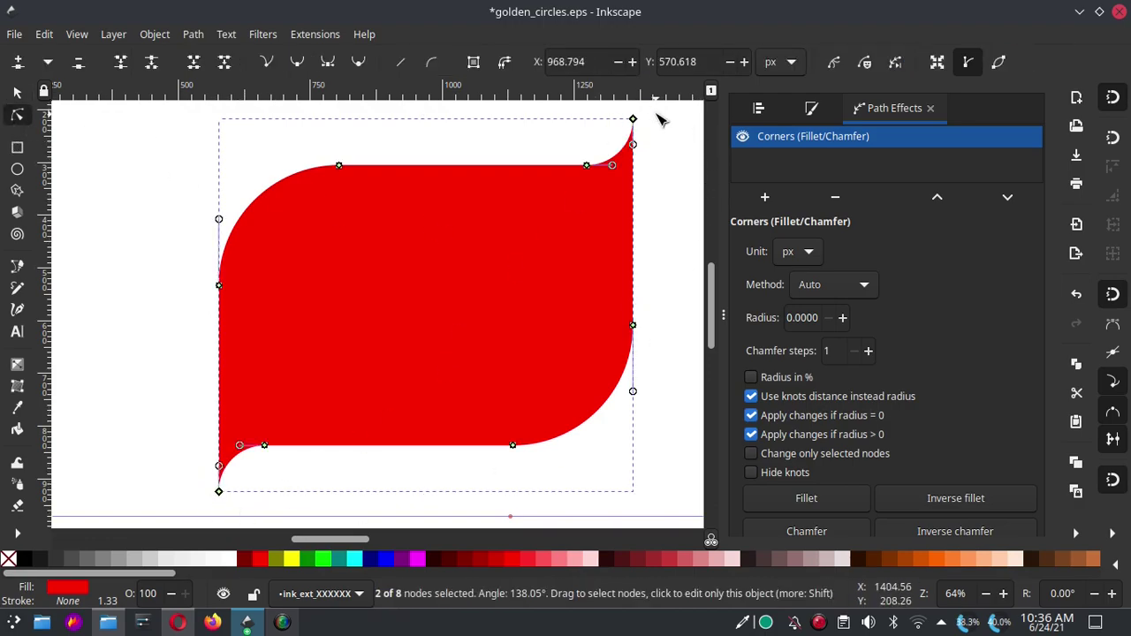
{"action": "scroll", "coordinate": [659, 119], "scroll_direction": "up", "scroll_amount": 3}
{"action": "scroll", "coordinate": [647, 118], "scroll_direction": "up", "scroll_amount": 1}
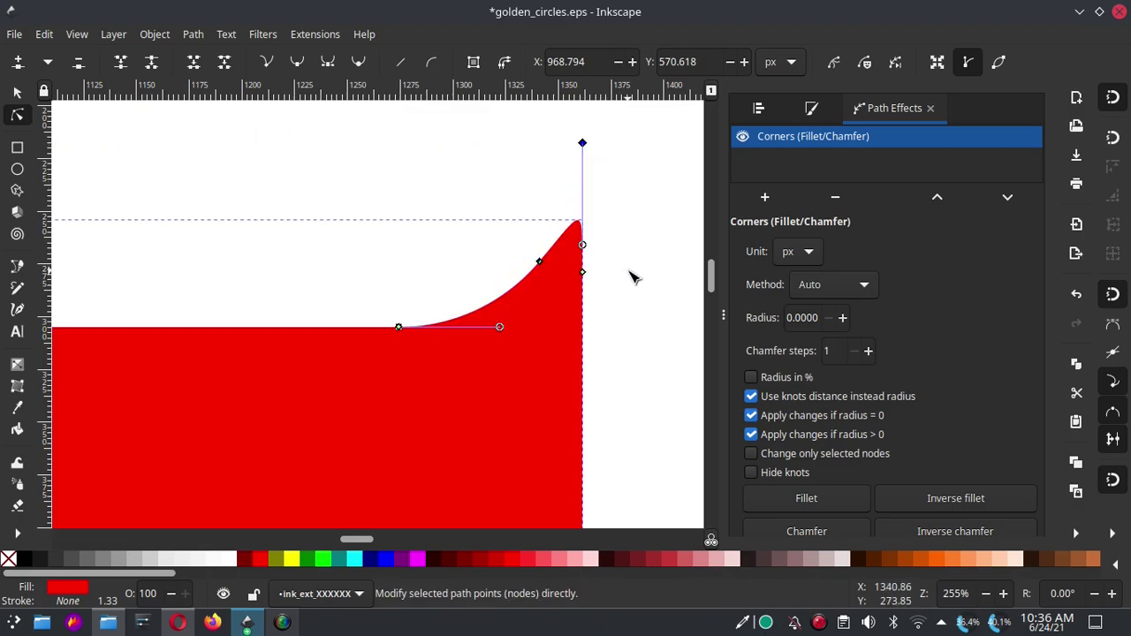
{"action": "scroll", "coordinate": [619, 235], "scroll_direction": "down", "scroll_amount": 4}
{"action": "scroll", "coordinate": [619, 235], "scroll_direction": "up", "scroll_amount": 2}
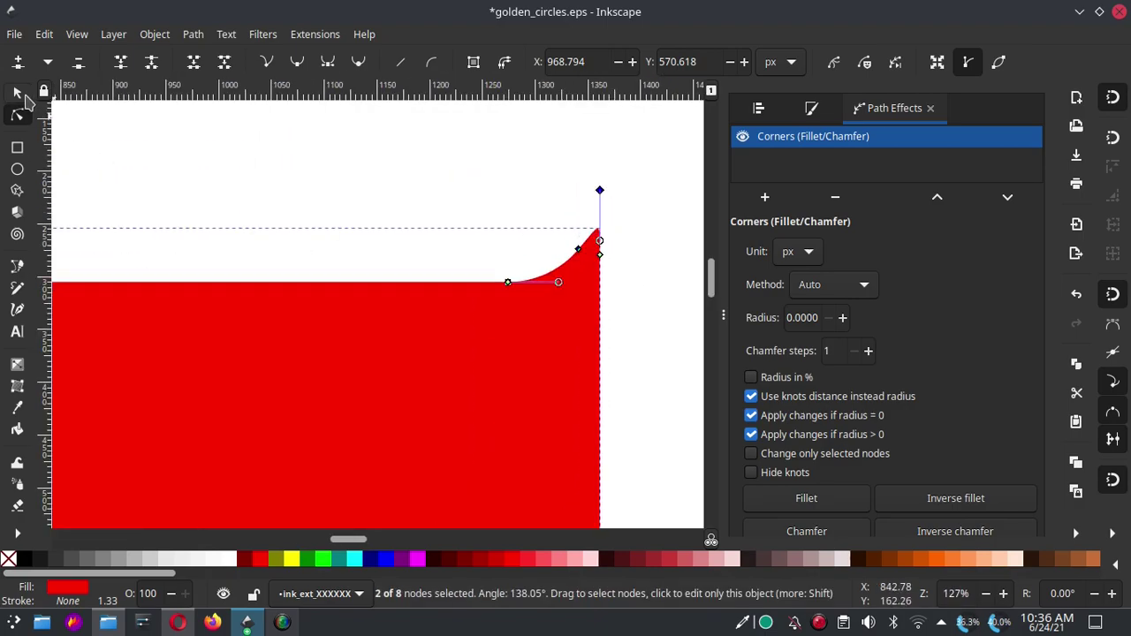
- Reselect the whole red leaf and toggle it to rotation handles
{"action": "left_click", "coordinate": [24, 98]}
{"action": "left_click", "coordinate": [613, 183]}
{"action": "scroll", "coordinate": [613, 202], "scroll_direction": "down", "scroll_amount": 5}
{"action": "scroll", "coordinate": [614, 202], "scroll_direction": "up", "scroll_amount": 2}
{"action": "left_click", "coordinate": [530, 290]}
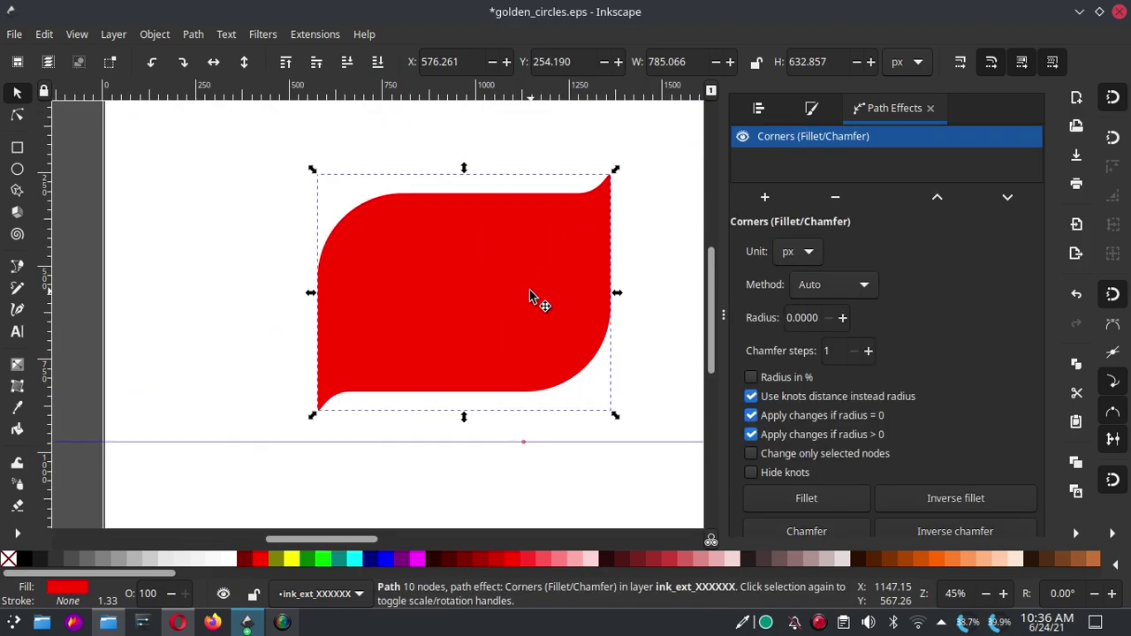
{"action": "left_click", "coordinate": [579, 192]}
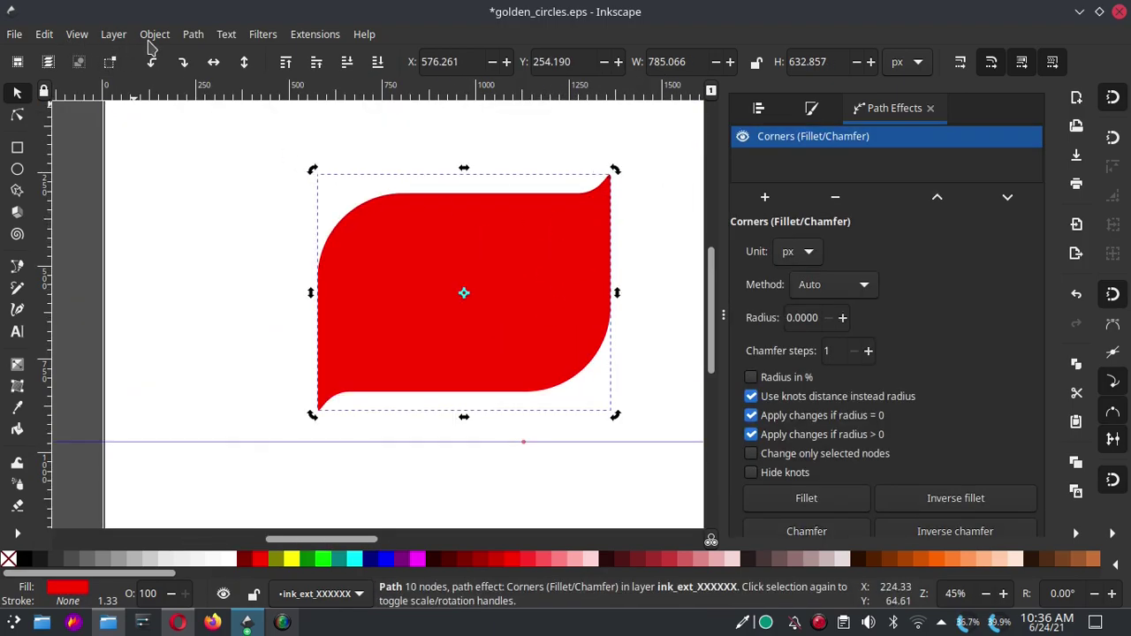
{"action": "left_click", "coordinate": [624, 198]}
{"action": "scroll", "coordinate": [625, 197], "scroll_direction": "down", "scroll_amount": 1}
{"action": "scroll", "coordinate": [462, 265], "scroll_direction": "right", "scroll_amount": 1}
{"action": "scroll", "coordinate": [422, 281], "scroll_direction": "right", "scroll_amount": 1}
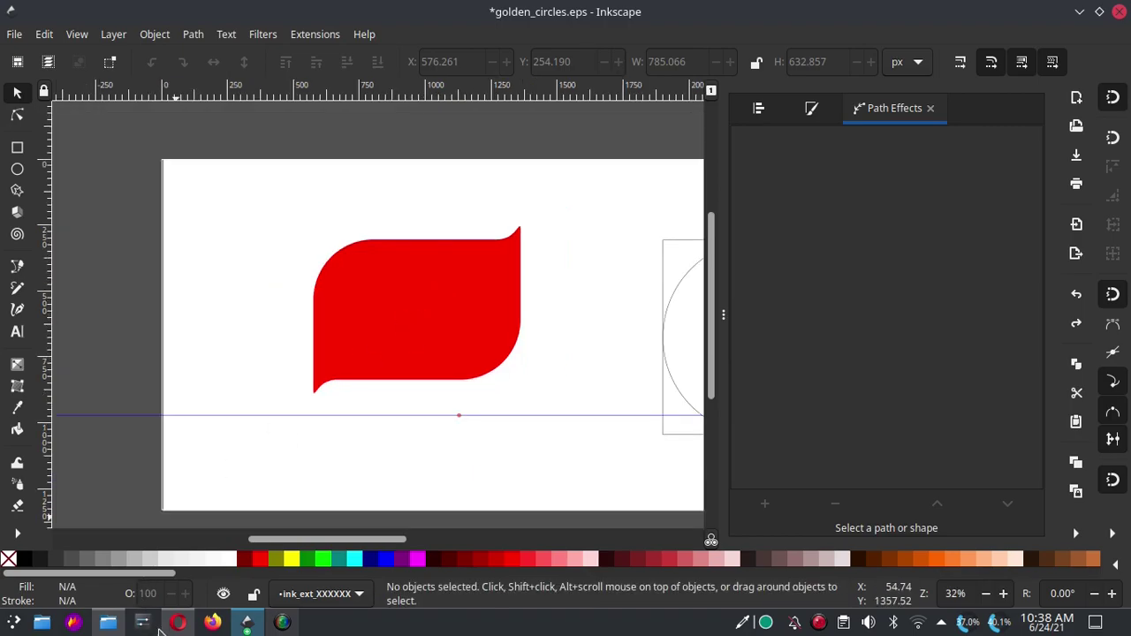
- Copy the Telkomsel logo image from the Opera browser
{"action": "left_click", "coordinate": [178, 622]}
{"action": "right_click", "coordinate": [820, 221]}
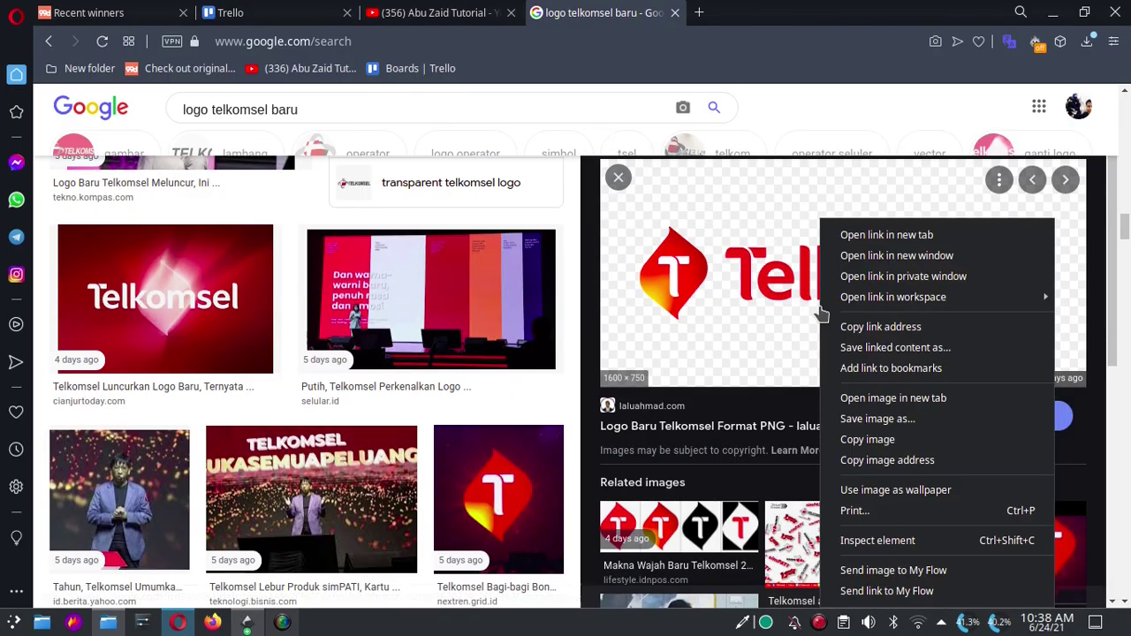
{"action": "left_click", "coordinate": [897, 442]}
{"action": "key", "text": "alt+Tab"}
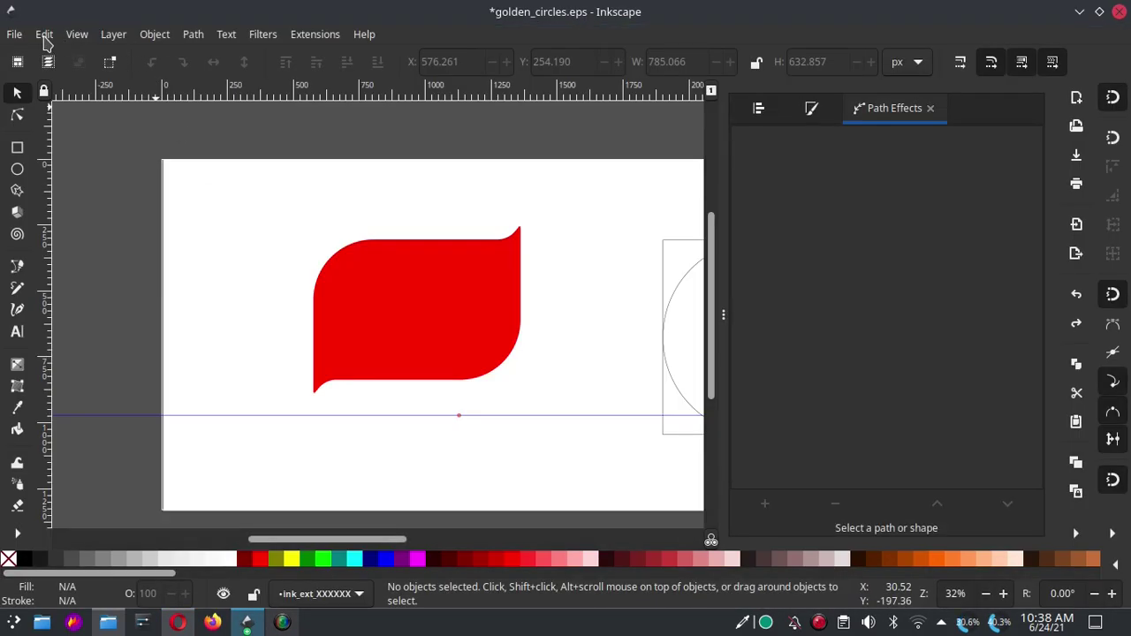
- Paste the Telkomsel logo image into the drawing and place the red leaf to its left
{"action": "left_click", "coordinate": [44, 35]}
{"action": "left_click", "coordinate": [94, 159]}
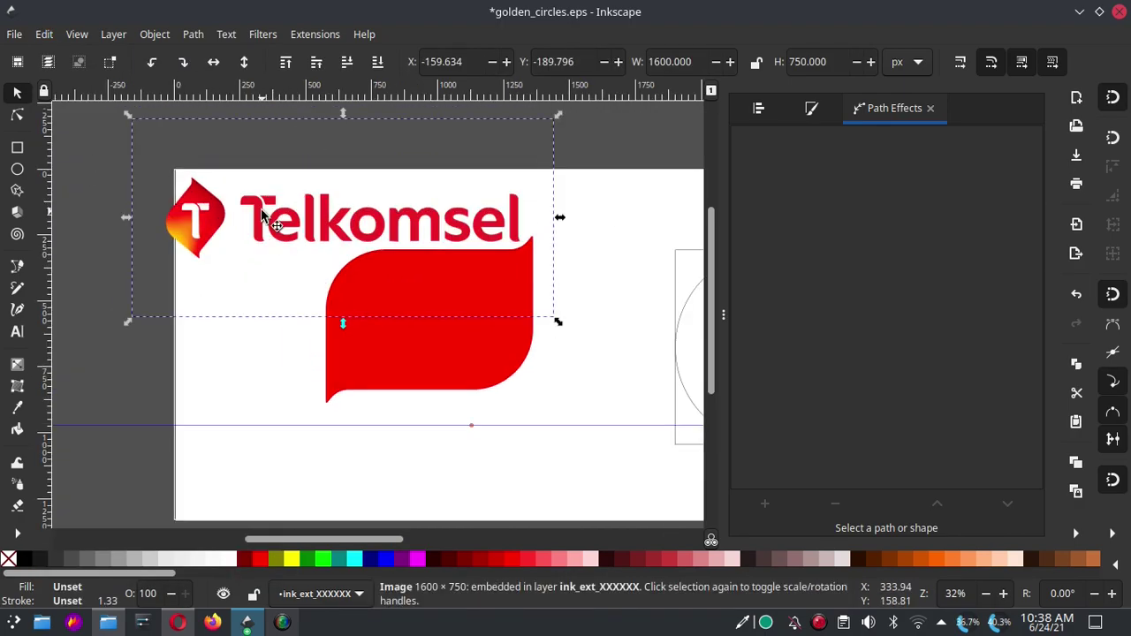
{"action": "left_click_drag", "start_coordinate": [263, 217], "coordinate": [148, 175]}
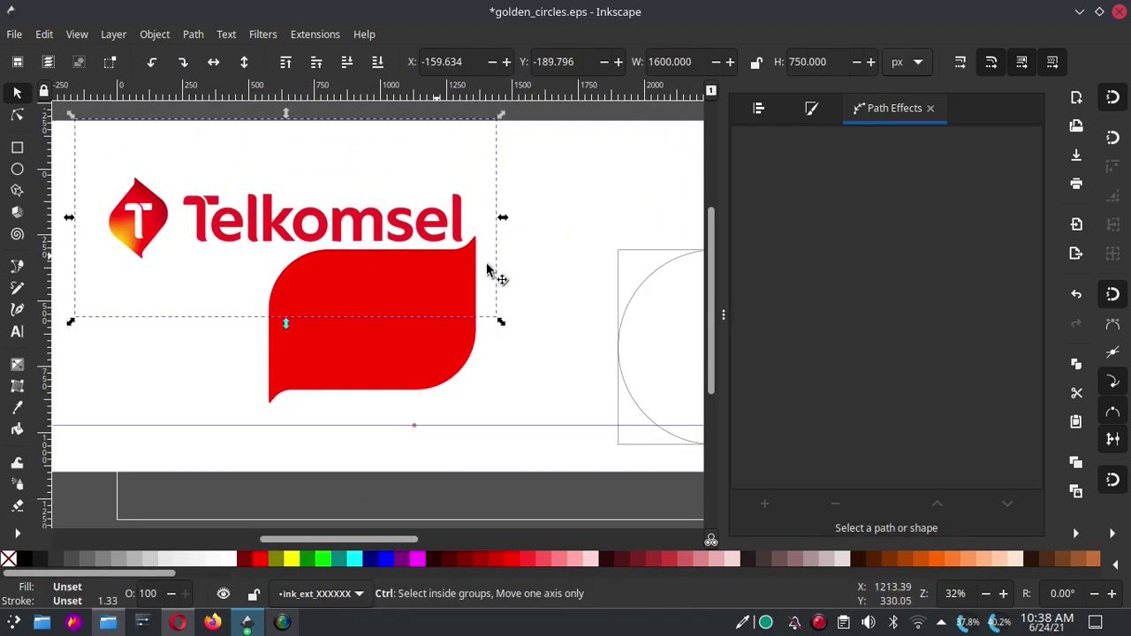
{"action": "left_click_drag", "start_coordinate": [368, 221], "coordinate": [652, 292]}
{"action": "left_click", "coordinate": [371, 293]}
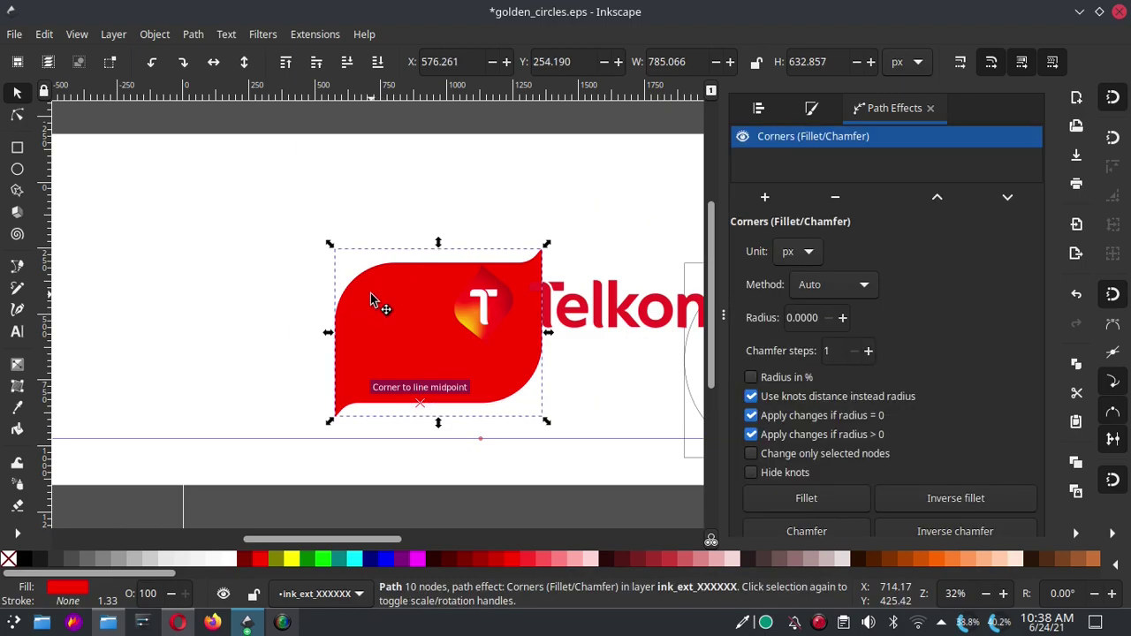
{"action": "left_click_drag", "start_coordinate": [370, 299], "coordinate": [195, 267]}
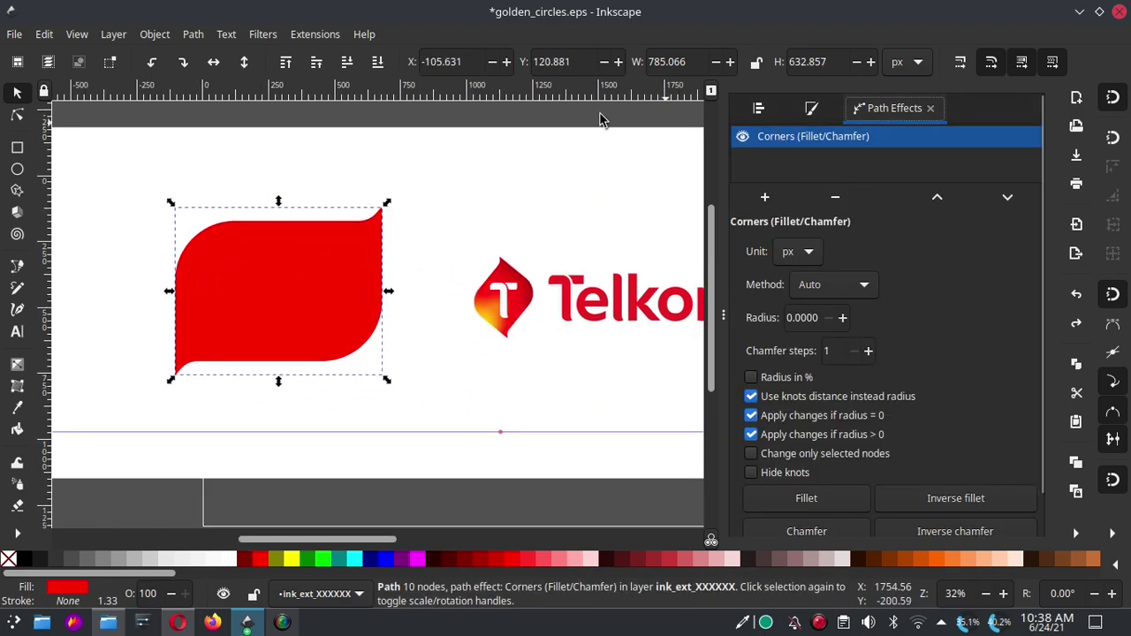
{"action": "left_click", "coordinate": [193, 34]}
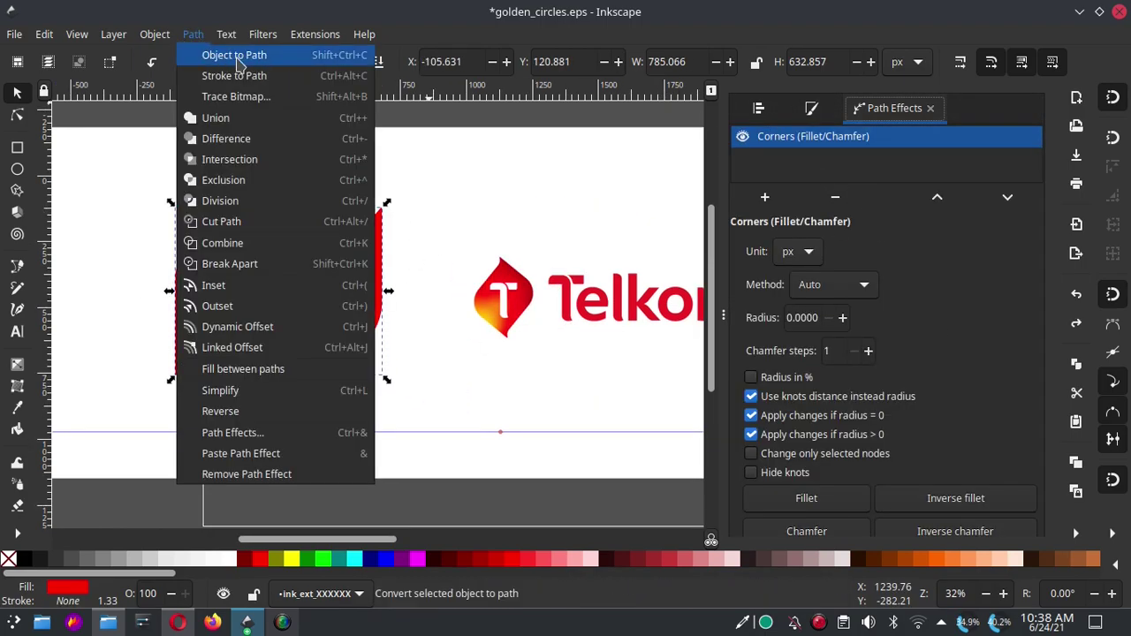
- Convert the leaf to a plain path, scale it to about 210×296 px, and rotate it to the logo's tilt
{"action": "left_click", "coordinate": [237, 58]}
{"action": "mouse_move", "coordinate": [386, 203]}
{"action": "left_mouse_down"}
{"action": "mouse_move", "coordinate": [322, 251]}
{"action": "mouse_move", "coordinate": [451, 281]}
{"action": "left_mouse_up"}
{"action": "scroll", "coordinate": [451, 281], "scroll_direction": "up", "scroll_amount": 2}
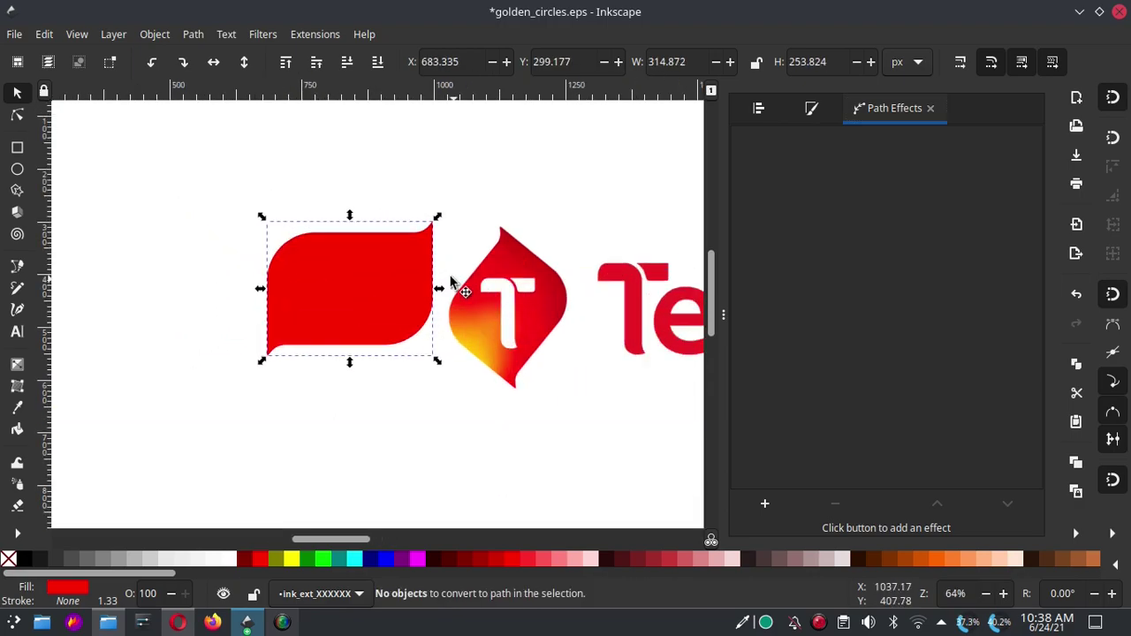
{"action": "left_click", "coordinate": [412, 226]}
{"action": "left_click_drag", "start_coordinate": [437, 218], "coordinate": [346, 174]}
{"action": "scroll", "coordinate": [370, 217], "scroll_direction": "up", "scroll_amount": 2}
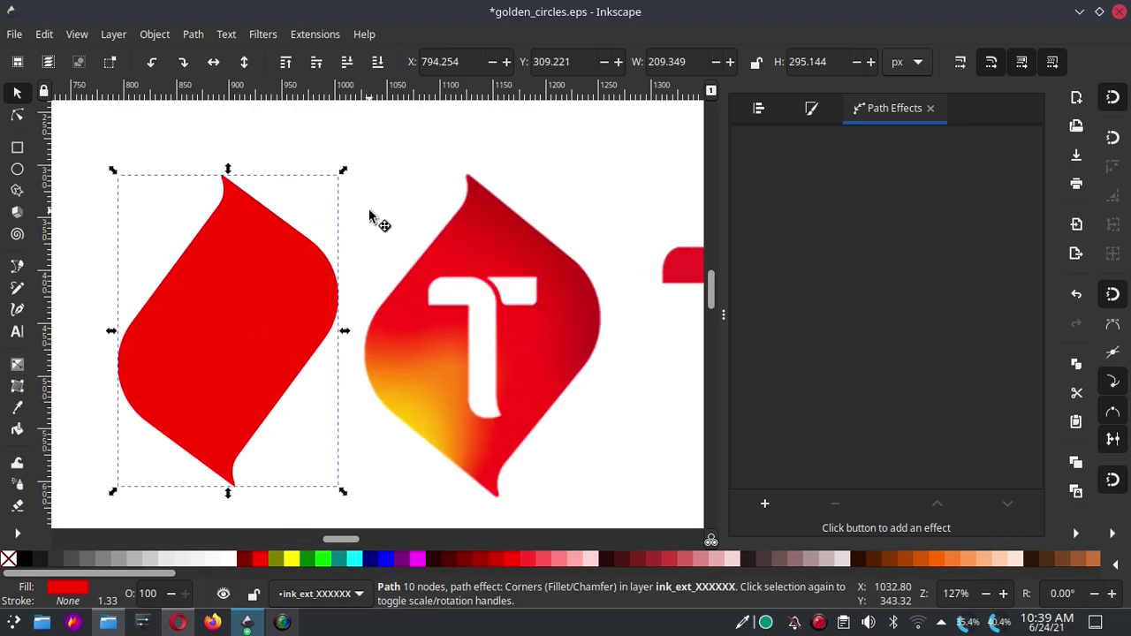
{"action": "key", "text": "ctrl+shift+a"}
- In Fill and Stroke, give the leaf a gradient fill and set its stroke paint to none
{"action": "left_click", "coordinate": [1076, 534]}
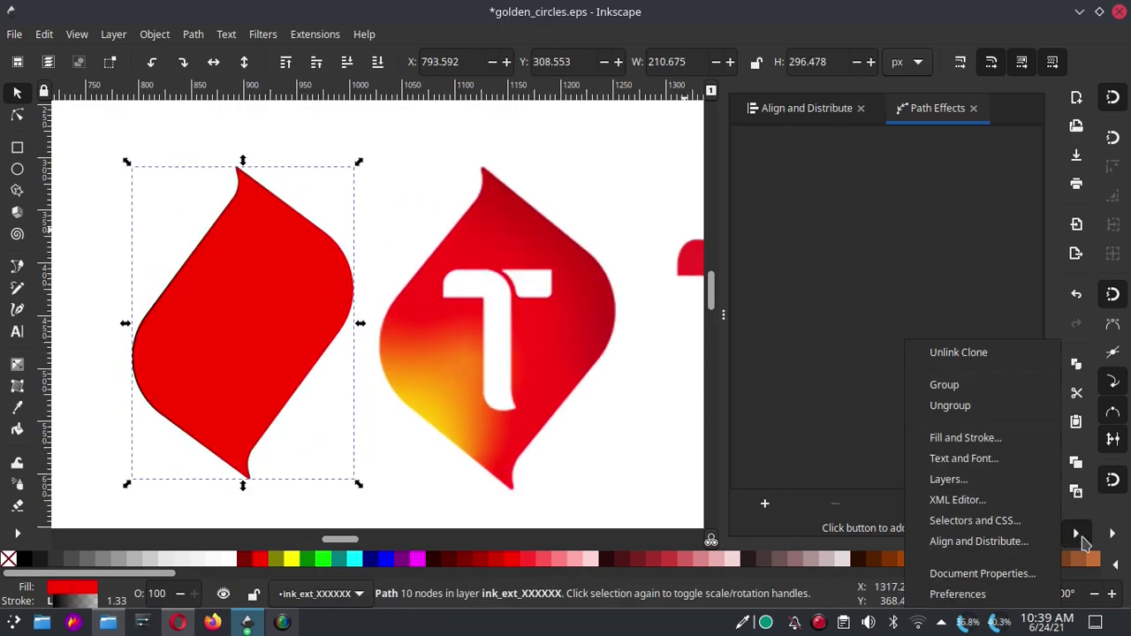
{"action": "left_click", "coordinate": [962, 440]}
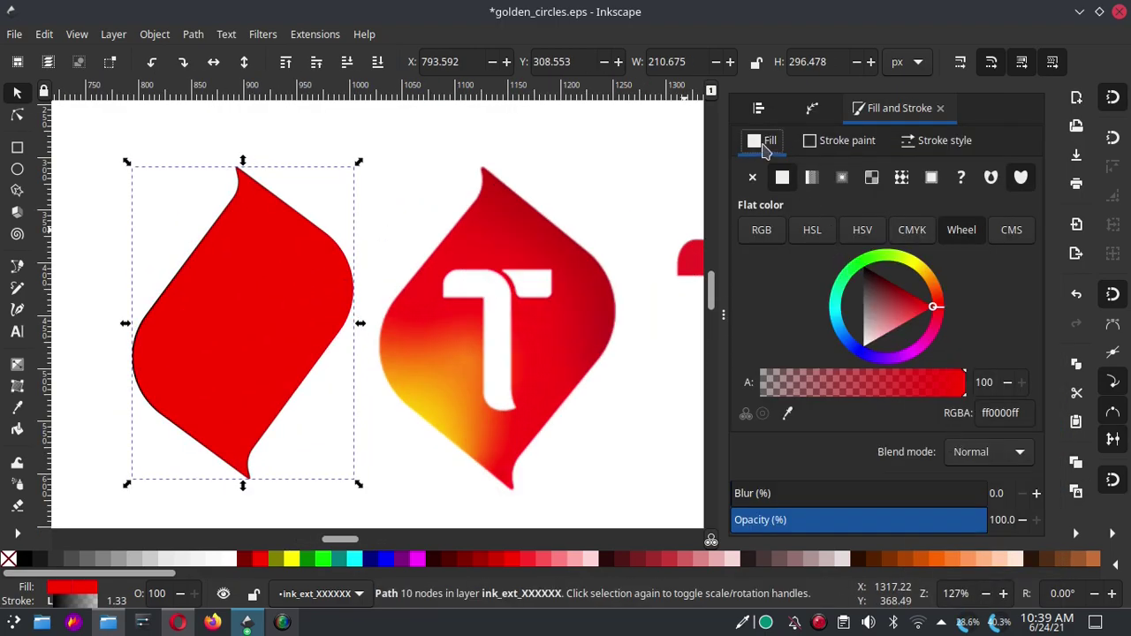
{"action": "left_click", "coordinate": [811, 178]}
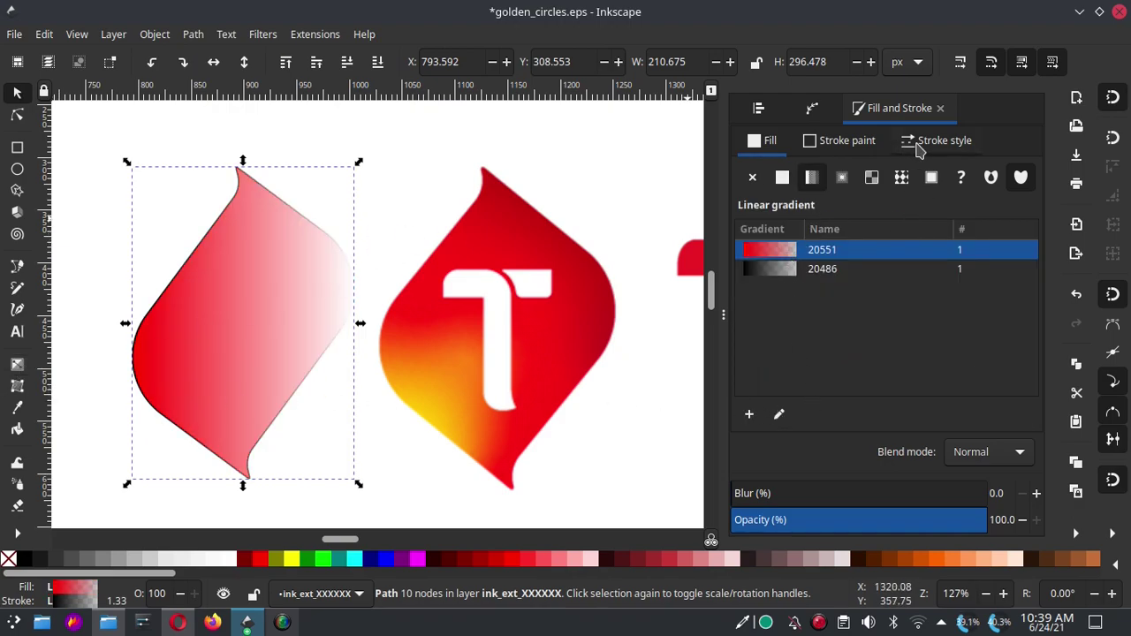
{"action": "left_click", "coordinate": [921, 150]}
{"action": "left_click", "coordinate": [850, 146]}
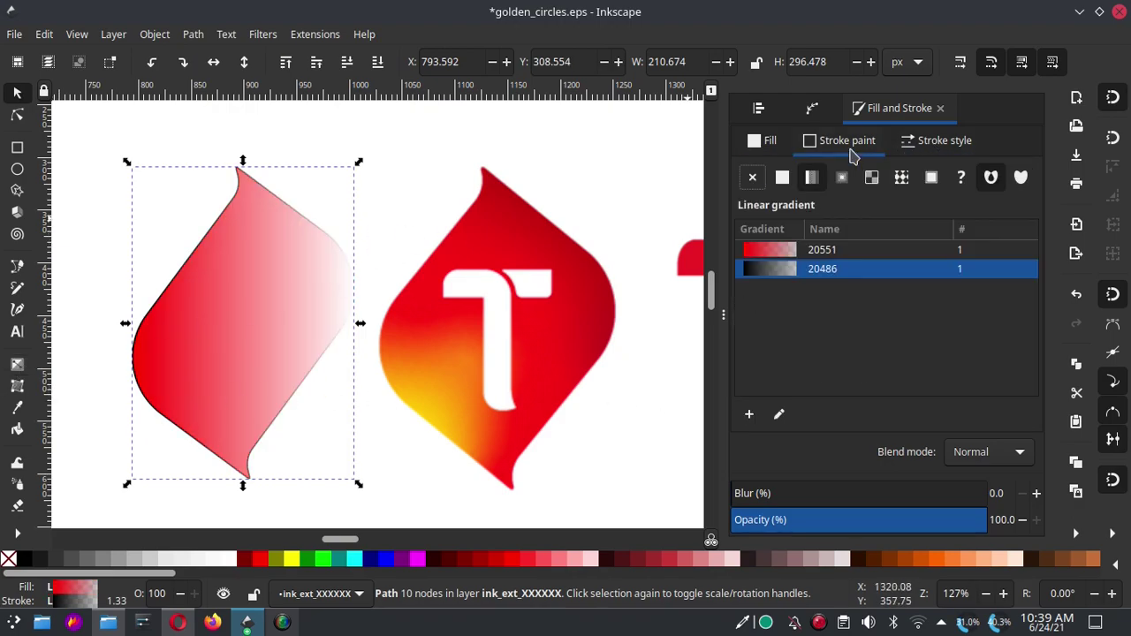
{"action": "left_click", "coordinate": [752, 177]}
- Make the fill radial, centre it at the leaf's lower-left tip and stretch its radius upward
{"action": "left_click", "coordinate": [105, 343]}
{"action": "key", "text": "g"}
{"action": "left_click", "coordinate": [130, 349]}
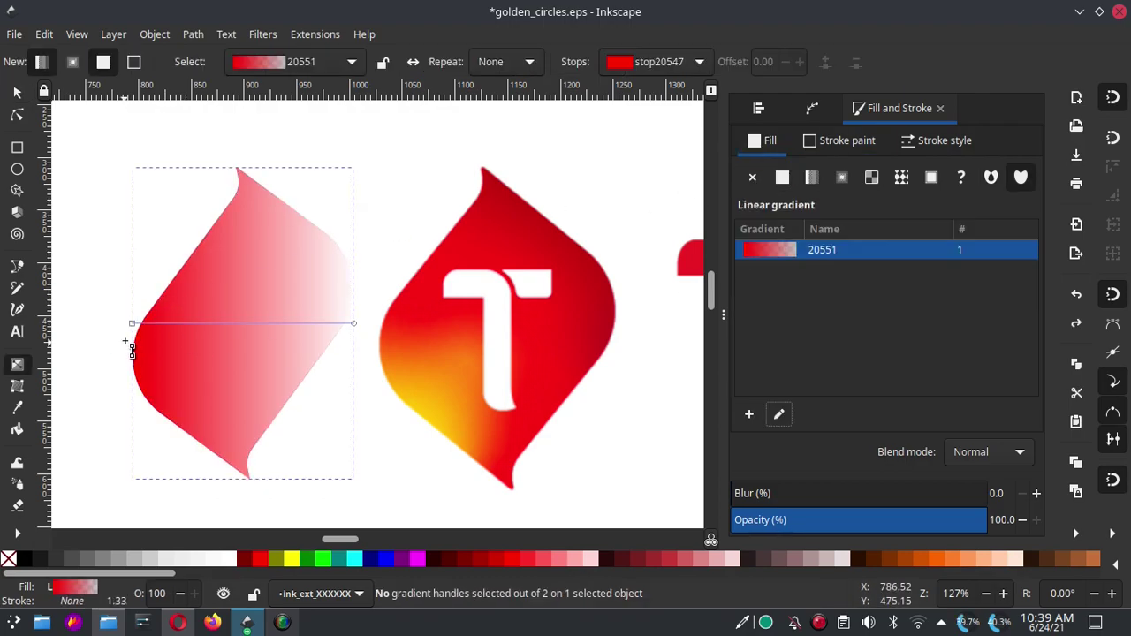
{"action": "left_click", "coordinate": [843, 177]}
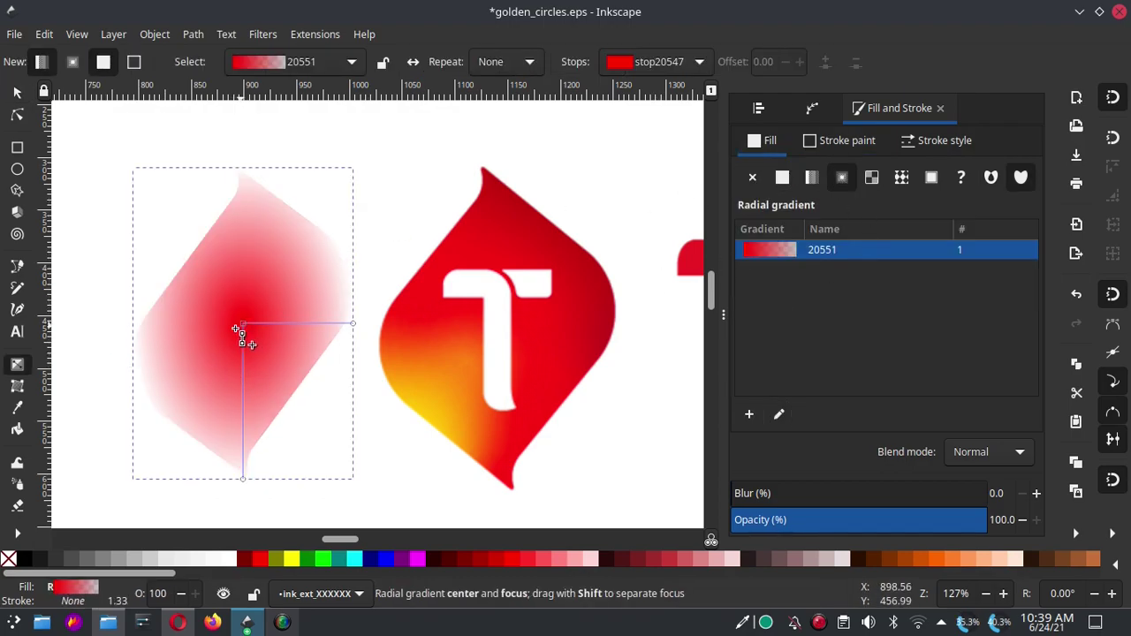
{"action": "left_click_drag", "start_coordinate": [237, 329], "coordinate": [175, 432]}
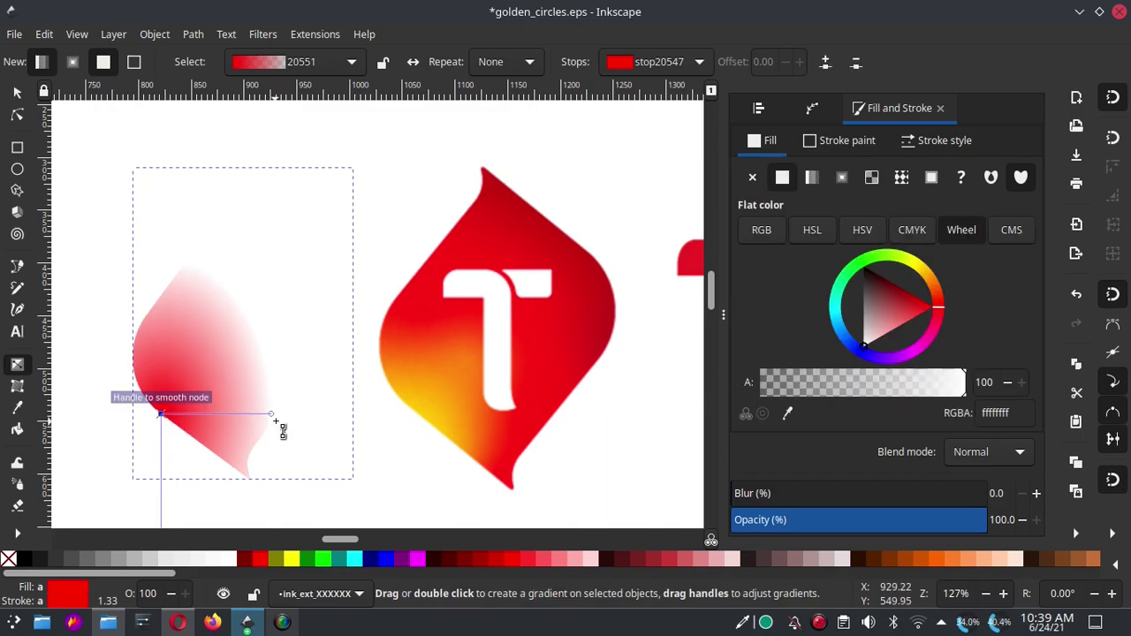
{"action": "left_click_drag", "start_coordinate": [271, 415], "coordinate": [265, 279]}
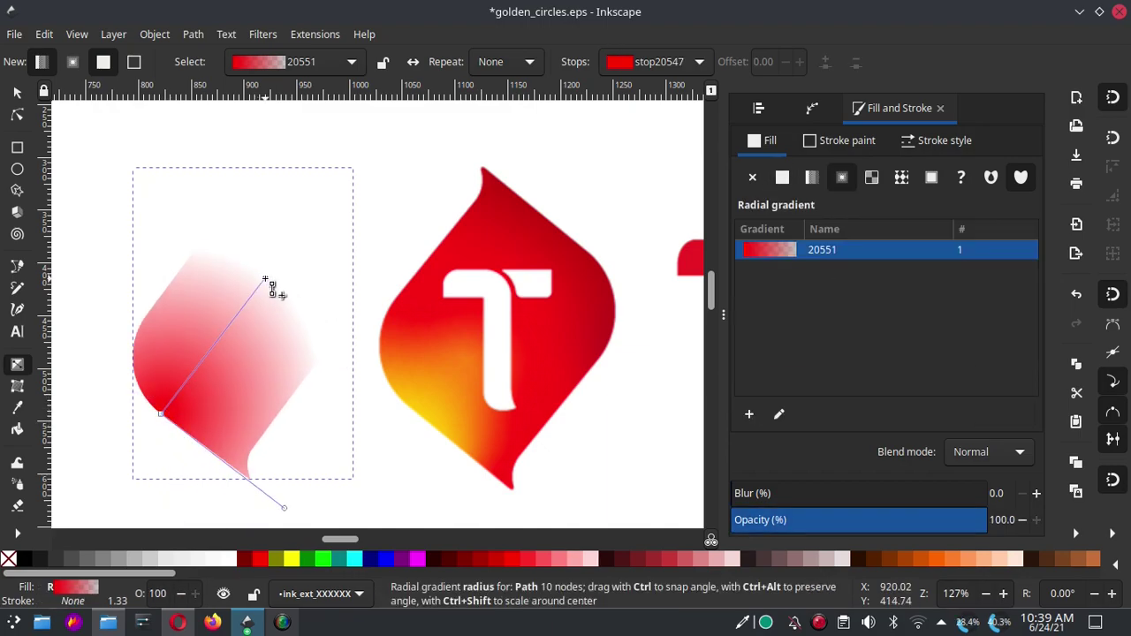
{"action": "left_click", "coordinate": [266, 280]}
{"action": "left_click", "coordinate": [788, 413]}
- Sample the logo's red for the outer stop and its yellow for the centre stop
{"action": "left_click", "coordinate": [599, 280]}
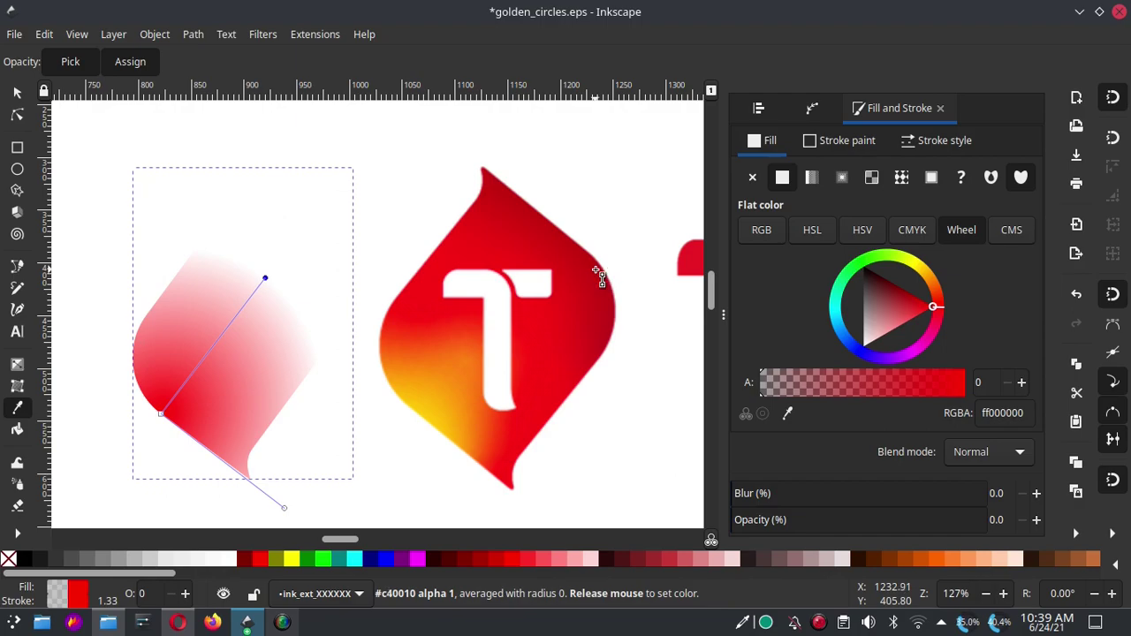
{"action": "left_click", "coordinate": [160, 415]}
{"action": "left_click", "coordinate": [785, 412]}
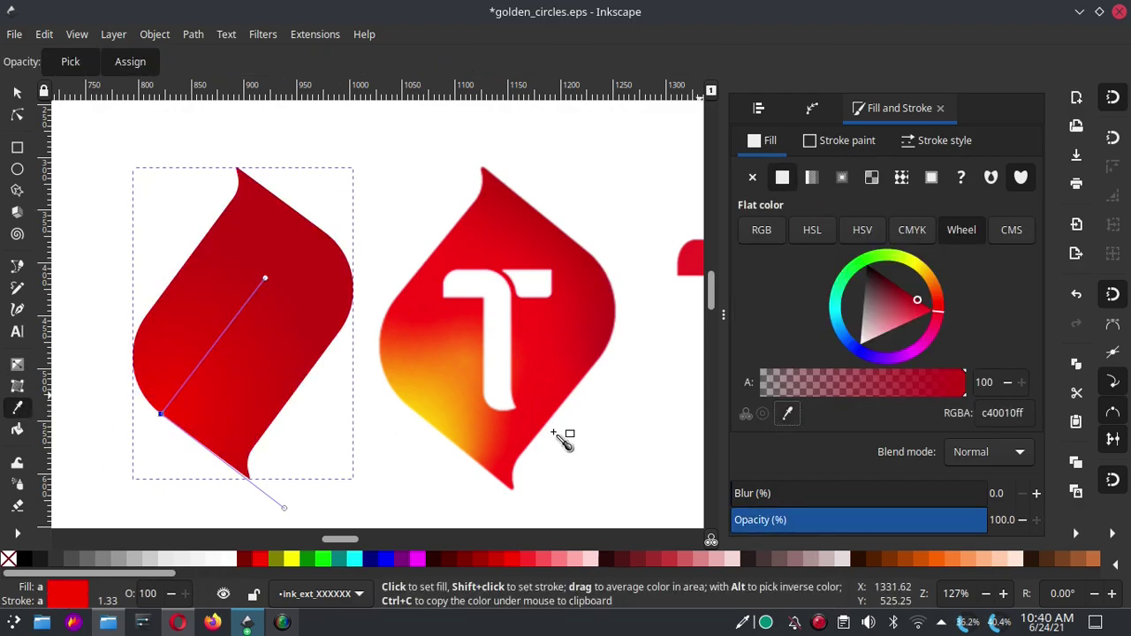
{"action": "left_click", "coordinate": [425, 413]}
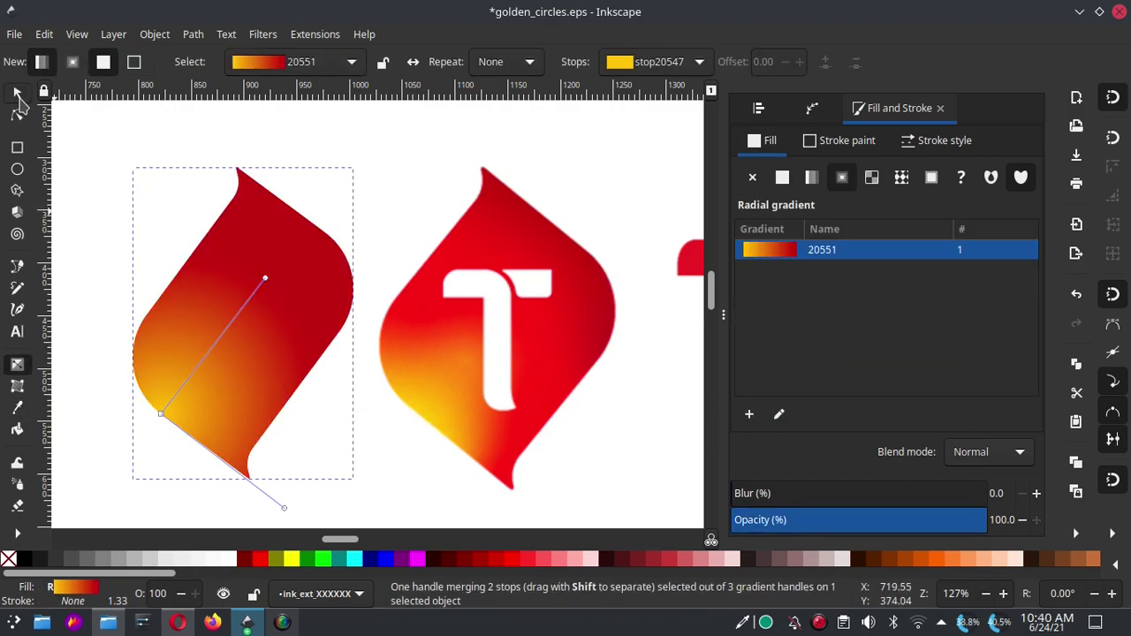
- Reselect the leaf and fine-tune the gradient's radius
{"action": "left_click", "coordinate": [18, 94]}
{"action": "left_click", "coordinate": [487, 207]}
{"action": "left_click", "coordinate": [295, 267]}
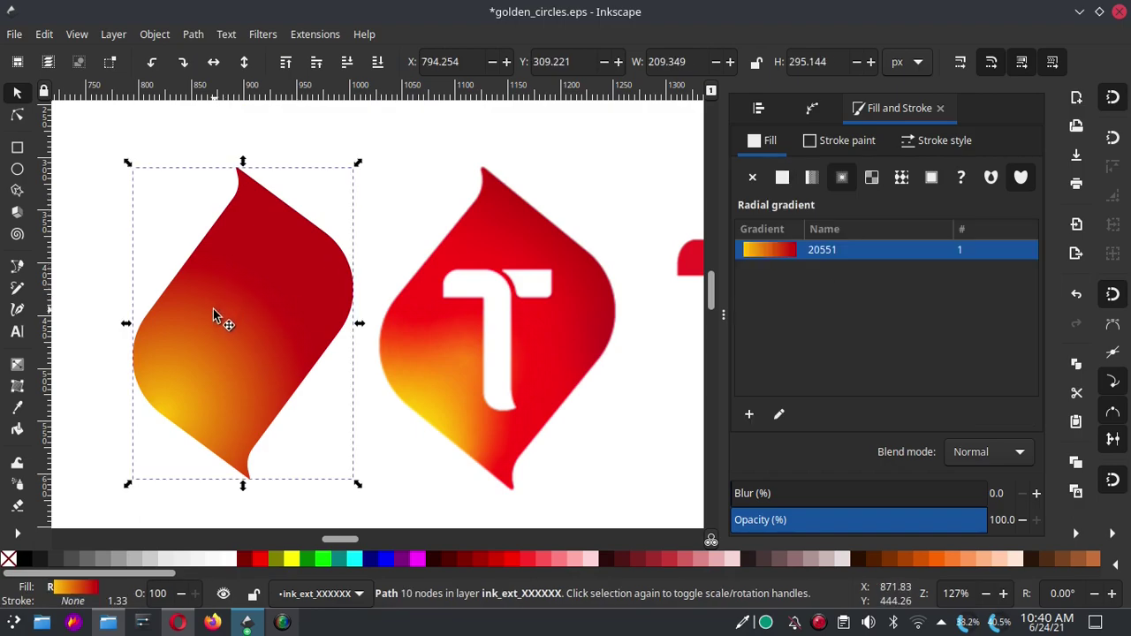
{"action": "left_click", "coordinate": [16, 364]}
{"action": "mouse_move", "coordinate": [265, 282]}
{"action": "left_mouse_down"}
{"action": "mouse_move", "coordinate": [308, 203]}
{"action": "mouse_move", "coordinate": [251, 287]}
{"action": "mouse_move", "coordinate": [267, 272]}
{"action": "left_mouse_up"}
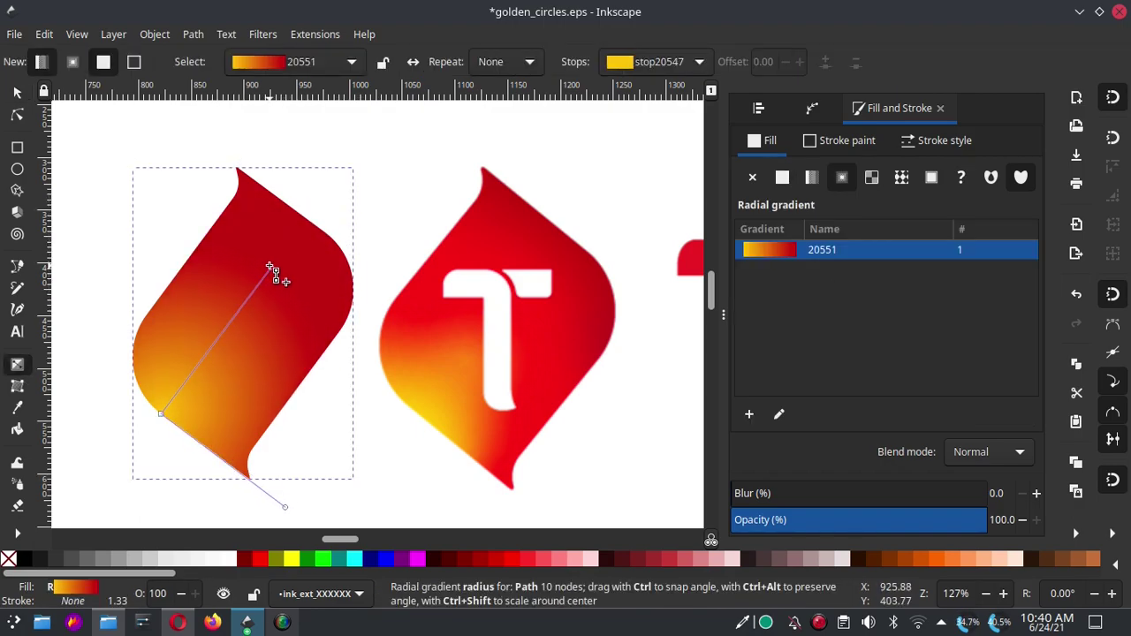
- Brighten the centre stop to yellow fffa06 and the outer stop to red c40010
{"action": "left_click", "coordinate": [160, 413]}
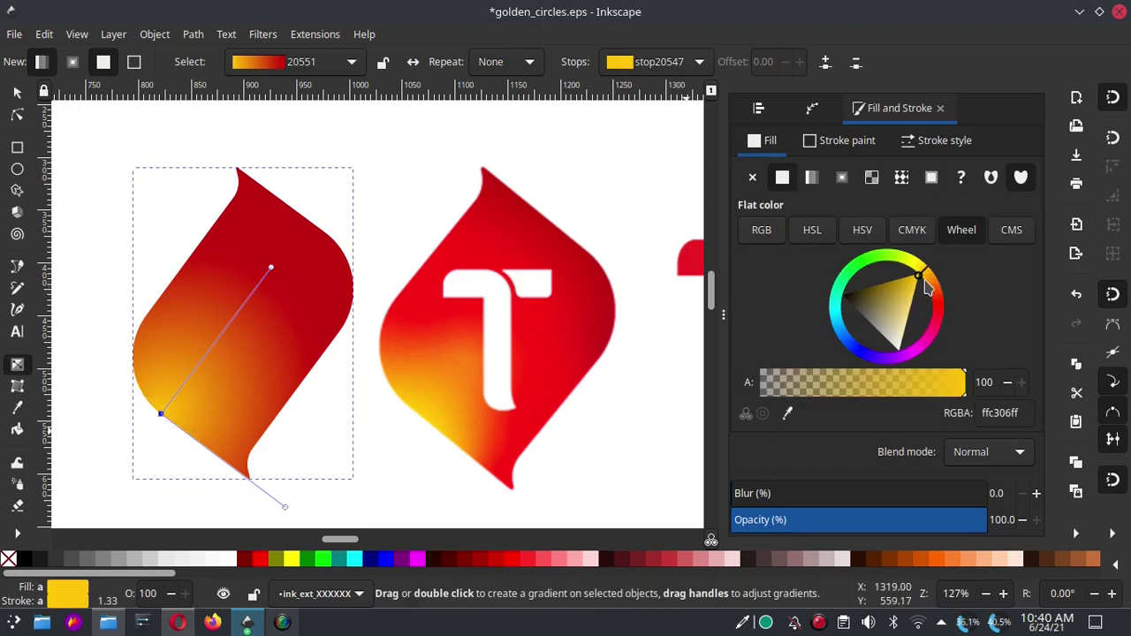
{"action": "left_click_drag", "start_coordinate": [926, 276], "coordinate": [918, 269]}
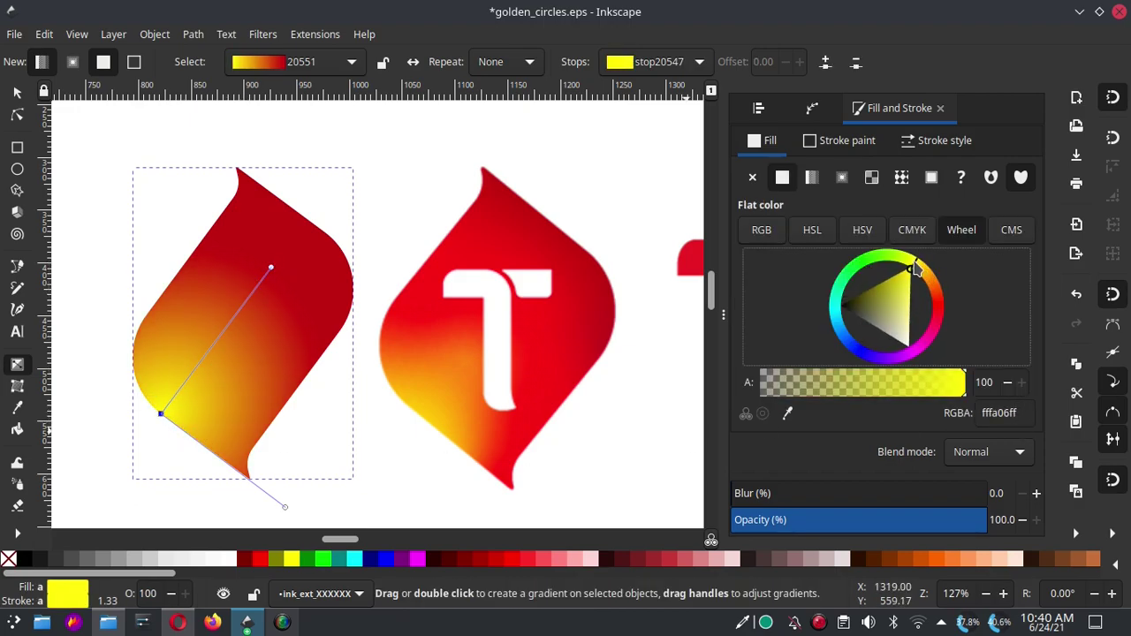
{"action": "left_click", "coordinate": [271, 267]}
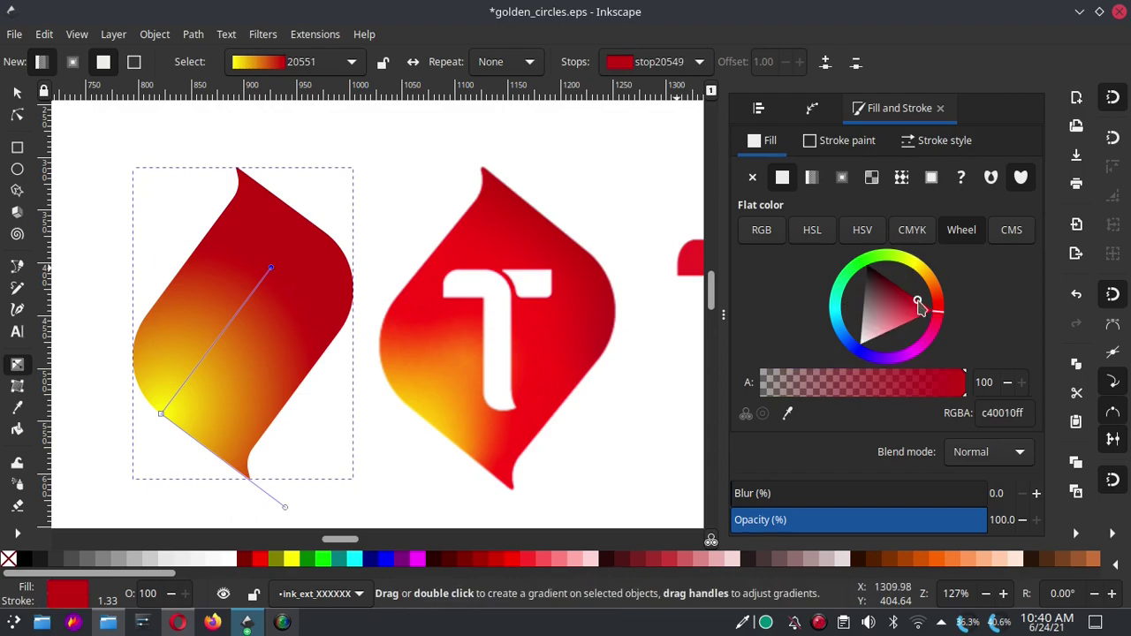
{"action": "left_click_drag", "start_coordinate": [919, 305], "coordinate": [952, 306]}
- Drag the gradient leaf left, clear of the Telkomsel logo, and reselect it
{"action": "left_click", "coordinate": [16, 94]}
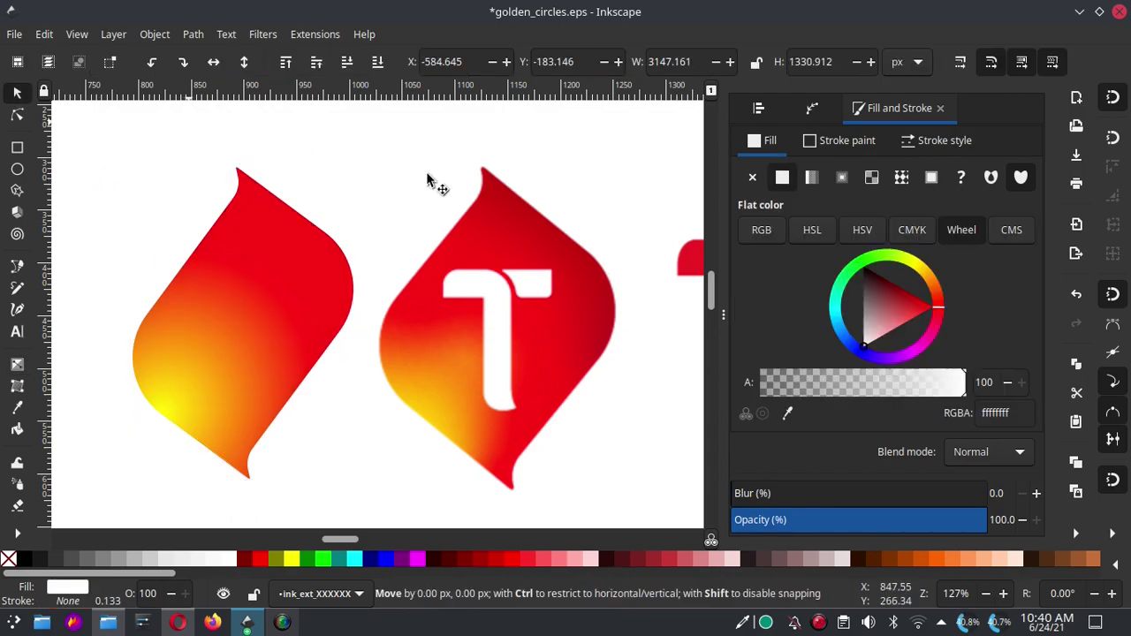
{"action": "scroll", "coordinate": [429, 182], "scroll_direction": "down", "scroll_amount": 3}
{"action": "scroll", "coordinate": [500, 291], "scroll_direction": "up", "scroll_amount": 2}
{"action": "left_click_drag", "start_coordinate": [491, 244], "coordinate": [332, 262]}
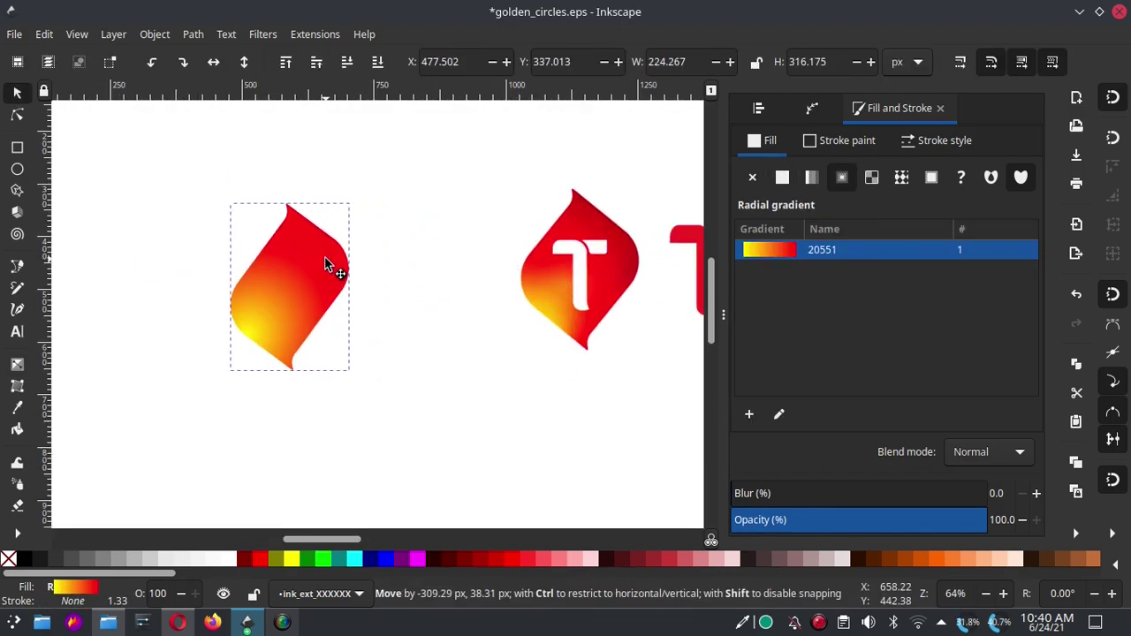
{"action": "left_click", "coordinate": [487, 263]}
{"action": "scroll", "coordinate": [487, 268], "scroll_direction": "down", "scroll_amount": 1}
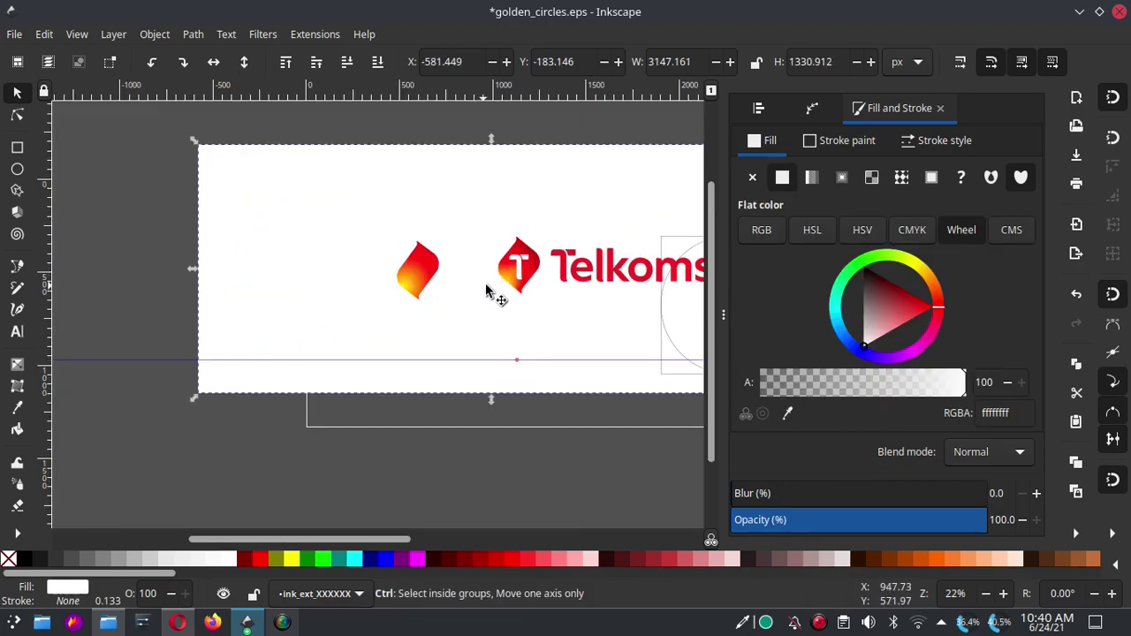
{"action": "scroll", "coordinate": [451, 293], "scroll_direction": "up", "scroll_amount": 1}
{"action": "scroll", "coordinate": [430, 295], "scroll_direction": "up", "scroll_amount": 1}
{"action": "scroll", "coordinate": [412, 226], "scroll_direction": "up", "scroll_amount": 1}
{"action": "left_click", "coordinate": [428, 218]}
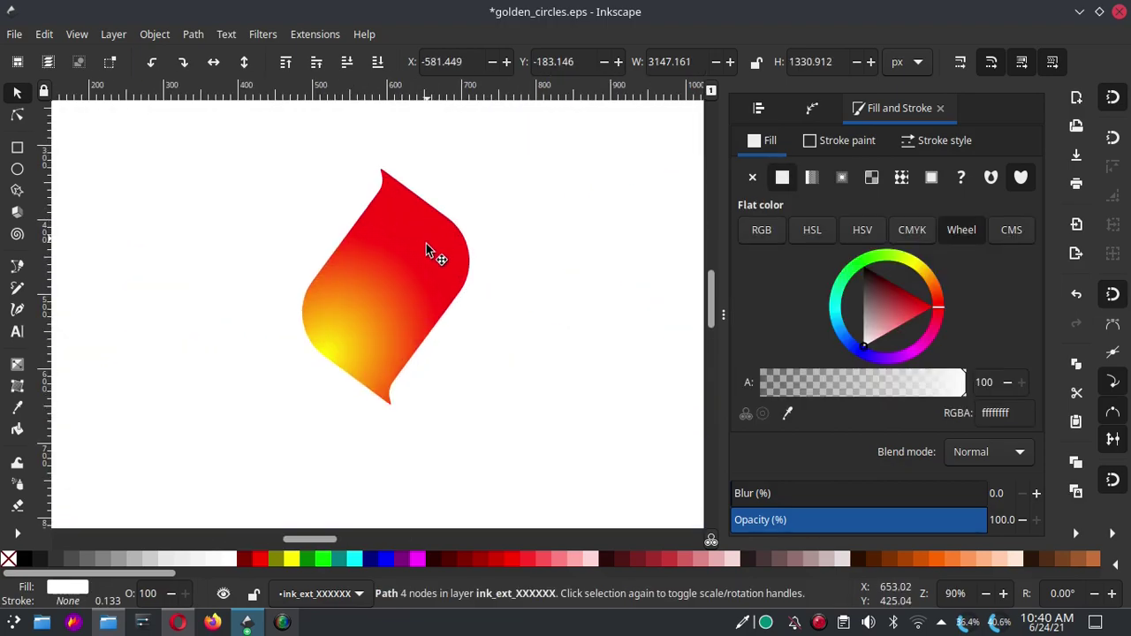